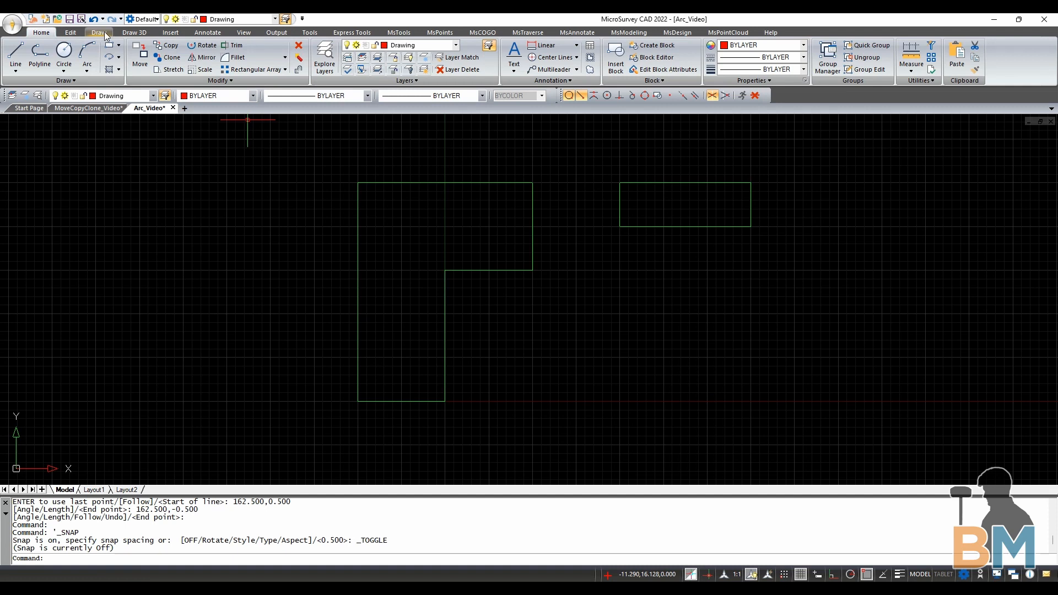
# - Draw a 3-Point Arc from the L-shape's base corner at 0,0 through its corner at 5,7.5 to the small rectangle's corner at 10,10
pyautogui.click(105, 34)
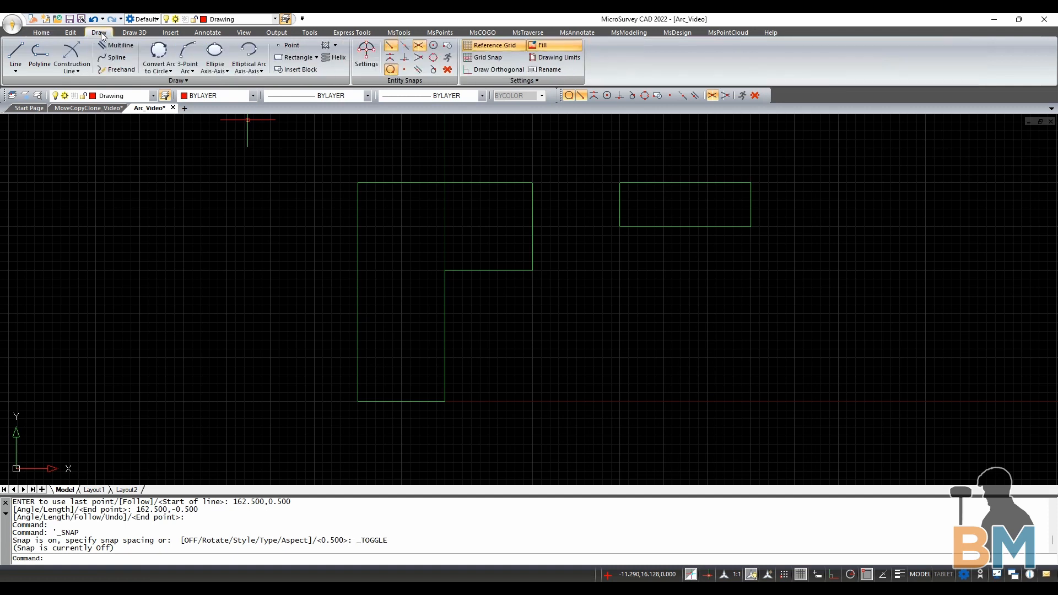
pyautogui.click(188, 67)
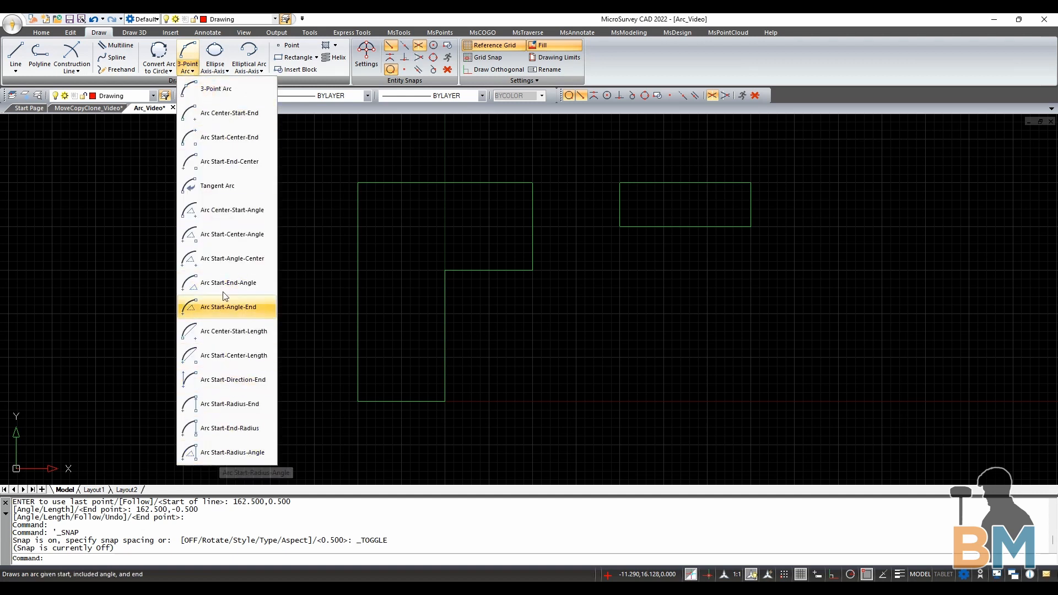
pyautogui.click(192, 70)
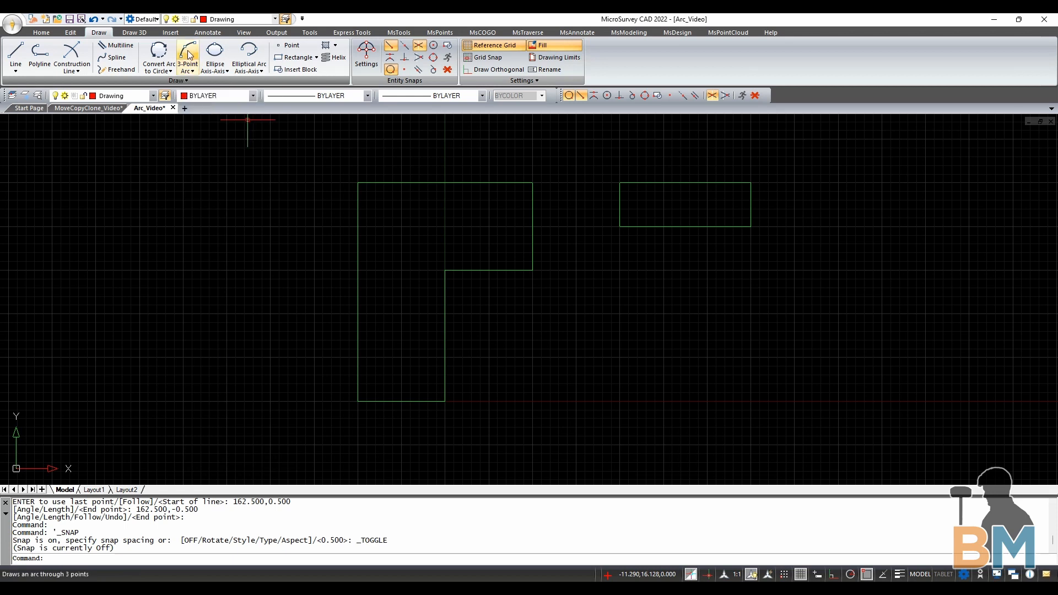
pyautogui.click(189, 55)
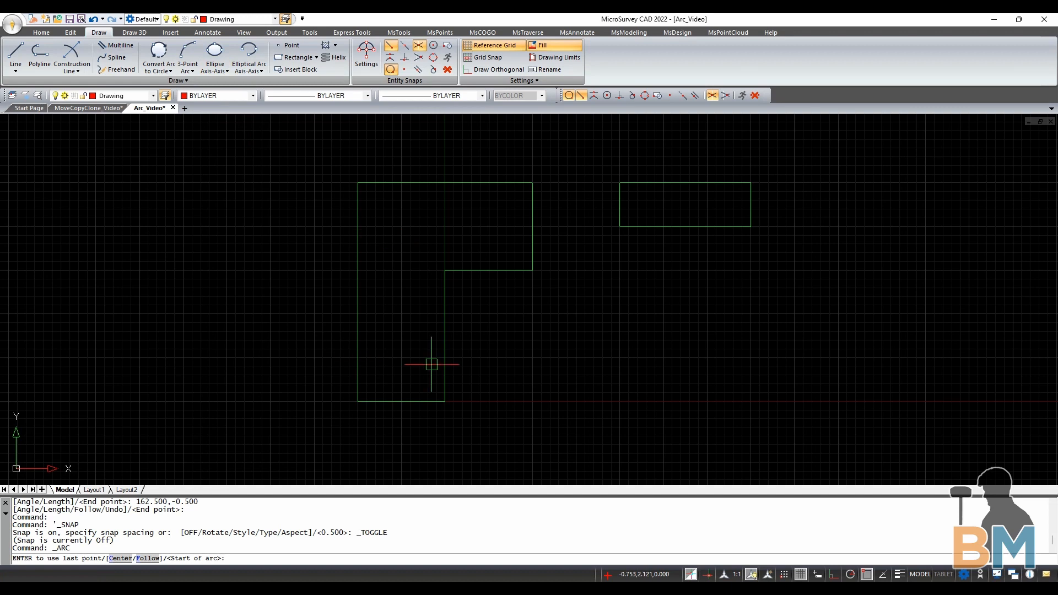
pyautogui.click(445, 401)
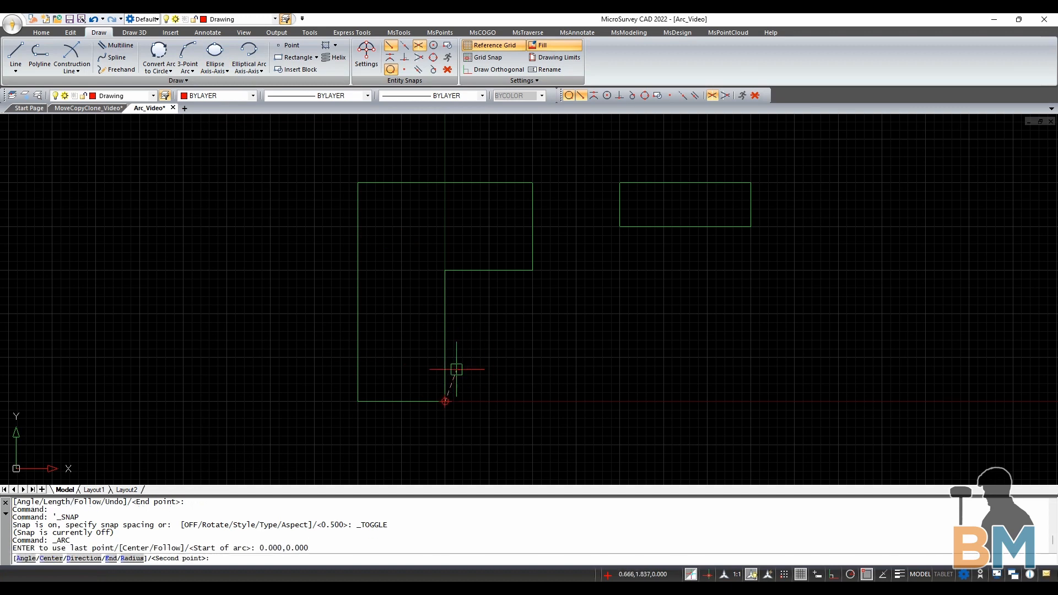
pyautogui.click(532, 270)
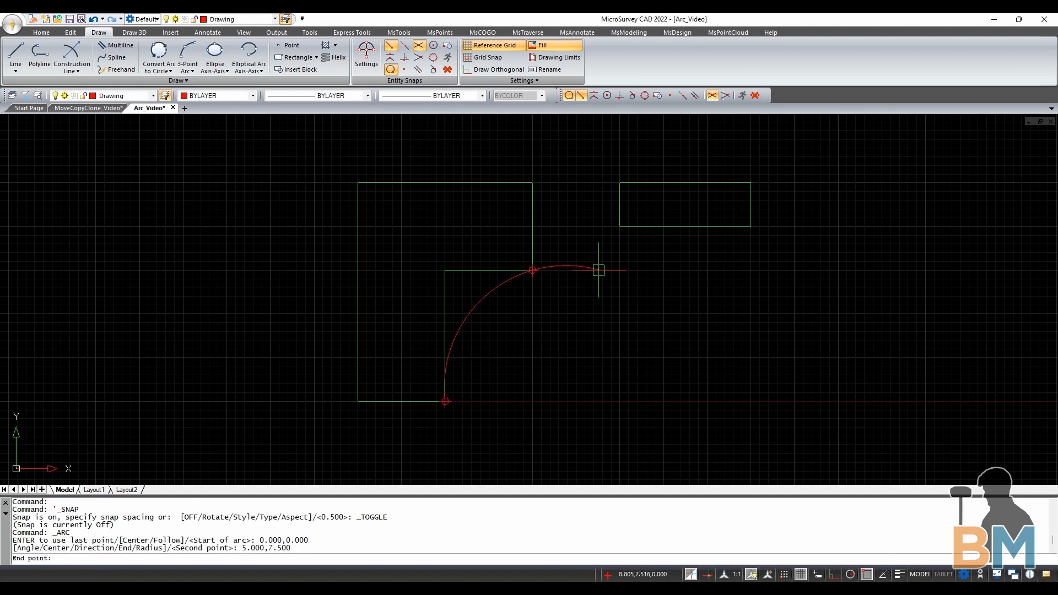
pyautogui.moveTo(562, 344)
pyautogui.mouseDown(button='middle')
pyautogui.moveTo(534, 338)
pyautogui.moveTo(412, 371)
pyautogui.mouseUp(button='middle')
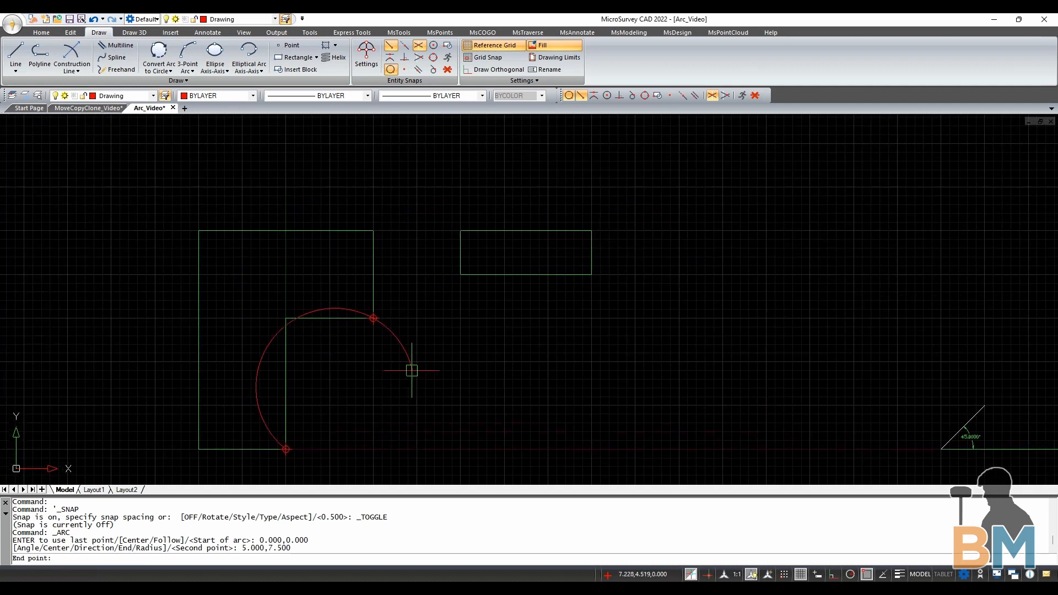
pyautogui.scroll(-3, 411, 371)
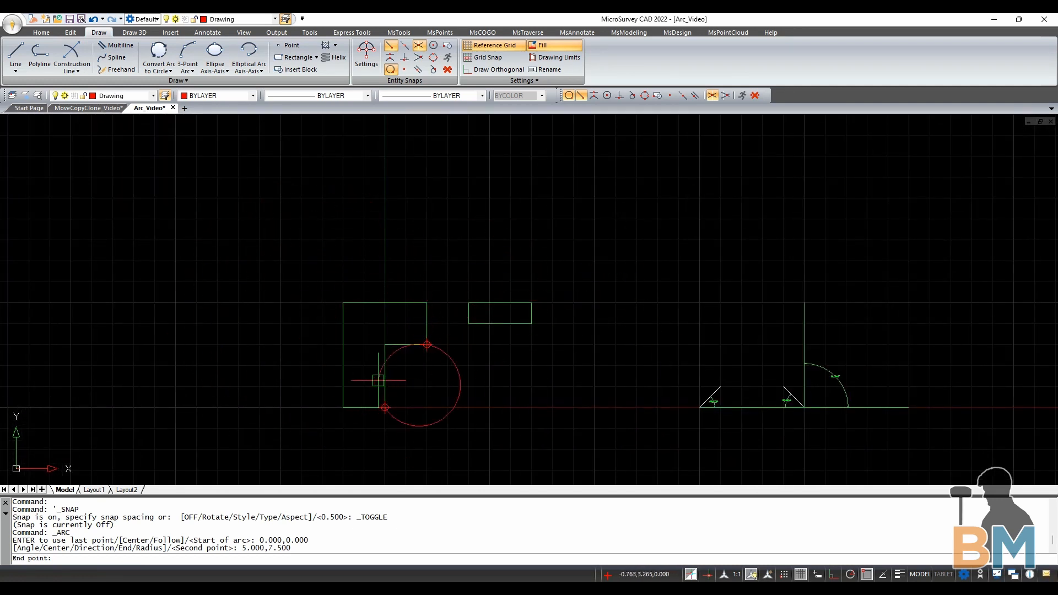
pyautogui.scroll(1, 454, 353)
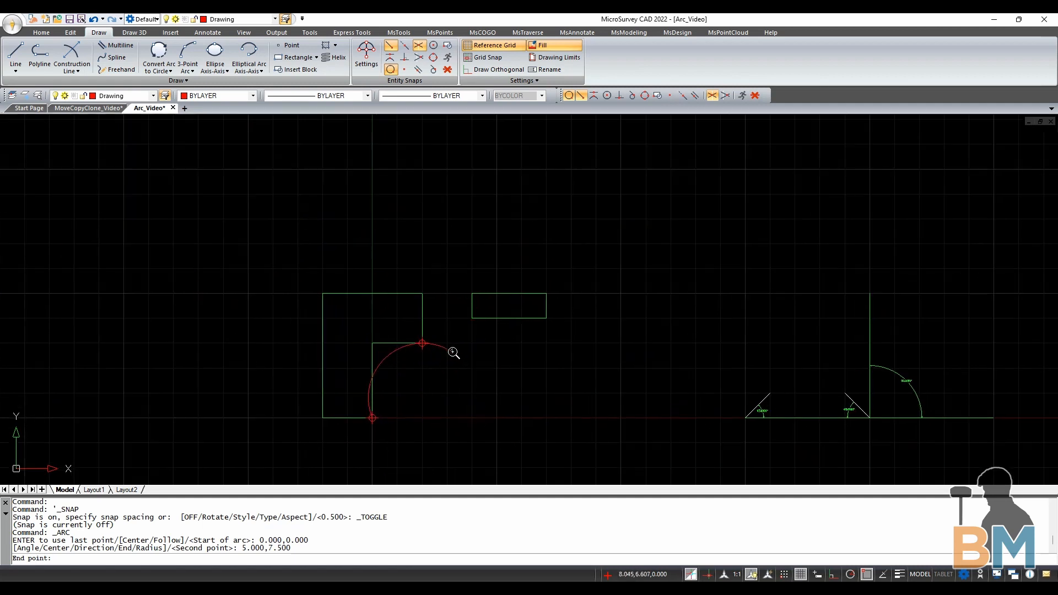
pyautogui.scroll(2, 454, 353)
pyautogui.click(489, 296)
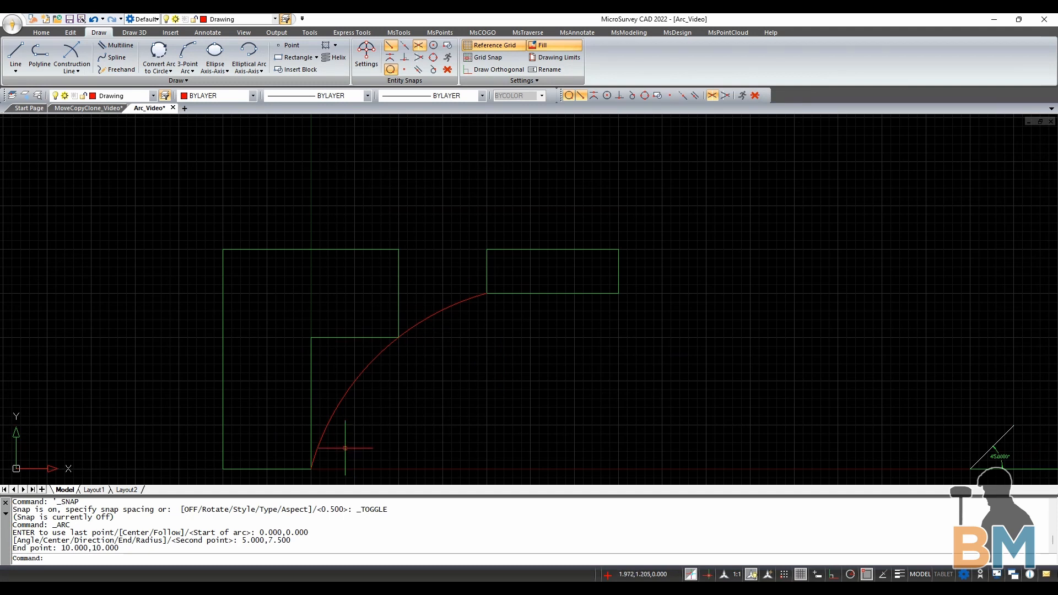
# - Try converting the three-point arc into a full circle and undo the conversion
pyautogui.click(159, 52)
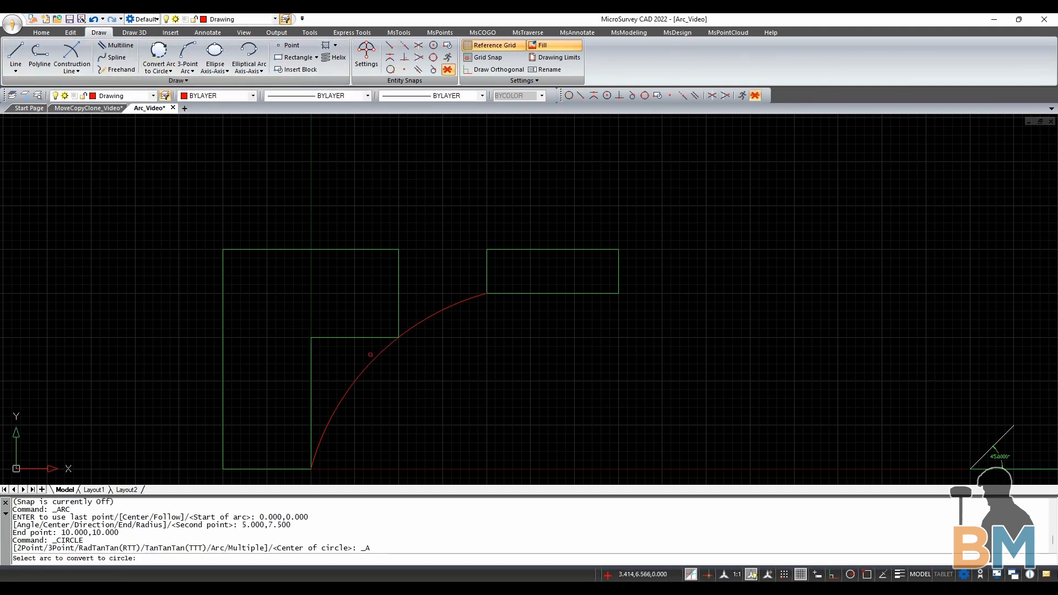
pyautogui.click(370, 360)
pyautogui.scroll(-5, 375, 334)
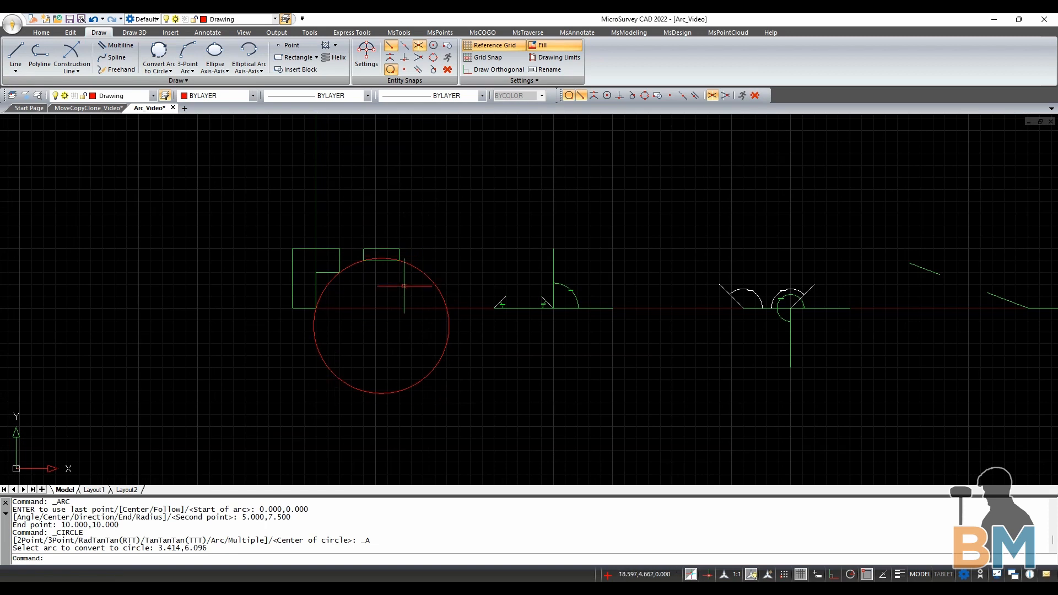
pyautogui.hotkey('ctrl', 'z')
pyautogui.hotkey('ctrl', 'z')
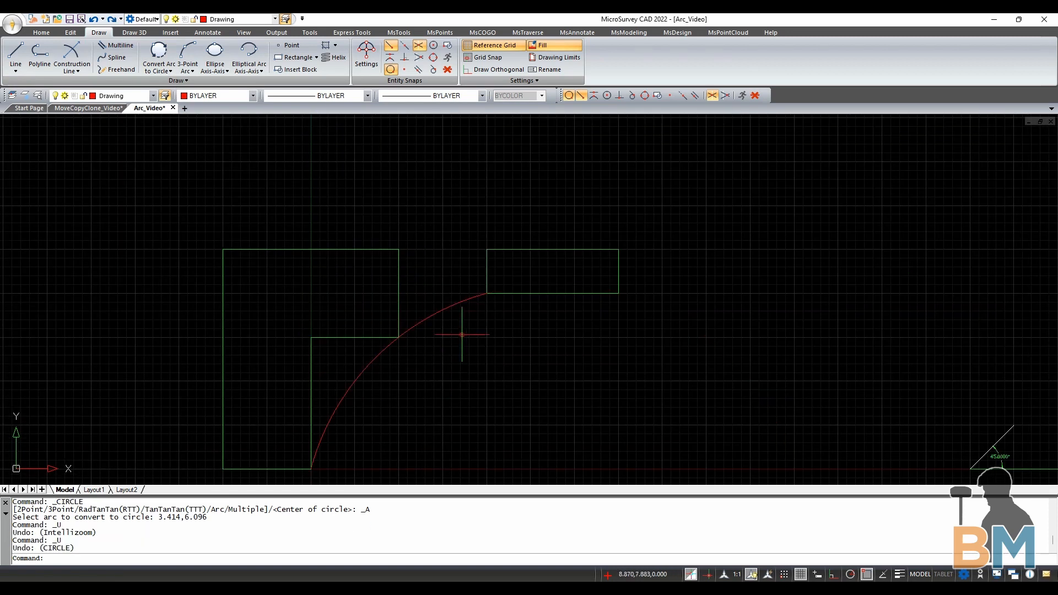
# - Draw an arc with the Angle option from 50,0 to the baseline's end at 37.5,0, using due north (N) as the included angle
pyautogui.moveTo(435, 331); pyautogui.dragTo(29, 261, button='middle')
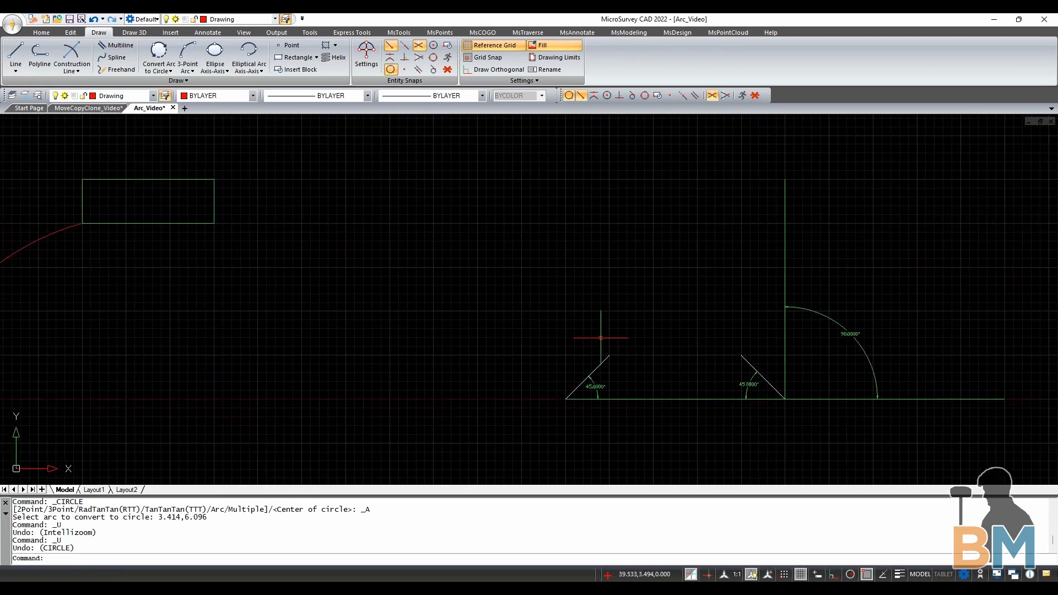
pyautogui.scroll(-1, 600, 338)
pyautogui.moveTo(427, 296)
pyautogui.mouseDown(button='middle')
pyautogui.moveTo(107, 274)
pyautogui.moveTo(117, 303)
pyautogui.mouseUp(button='middle')
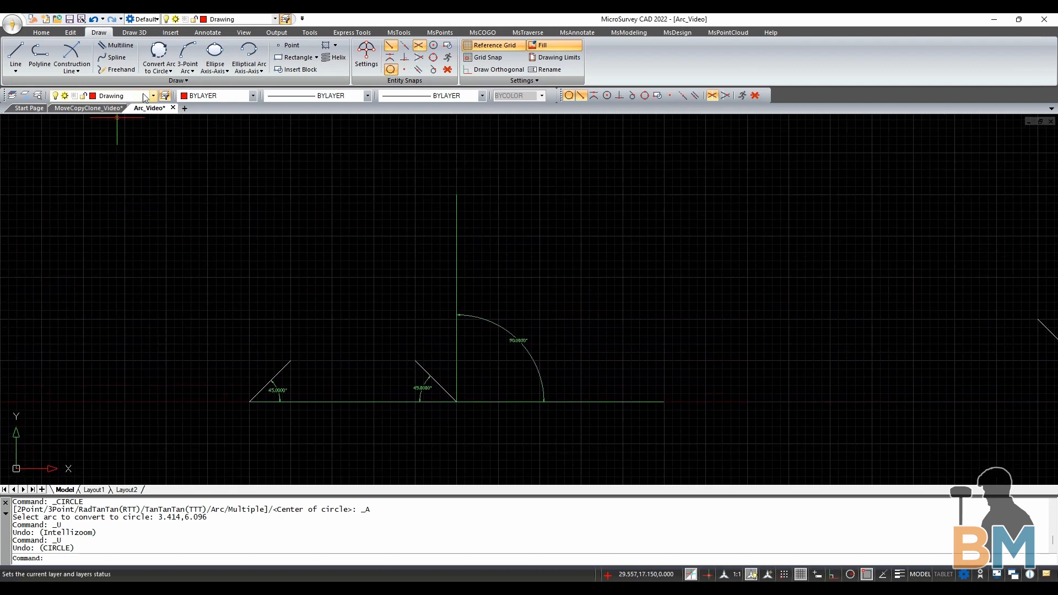
pyautogui.click(190, 50)
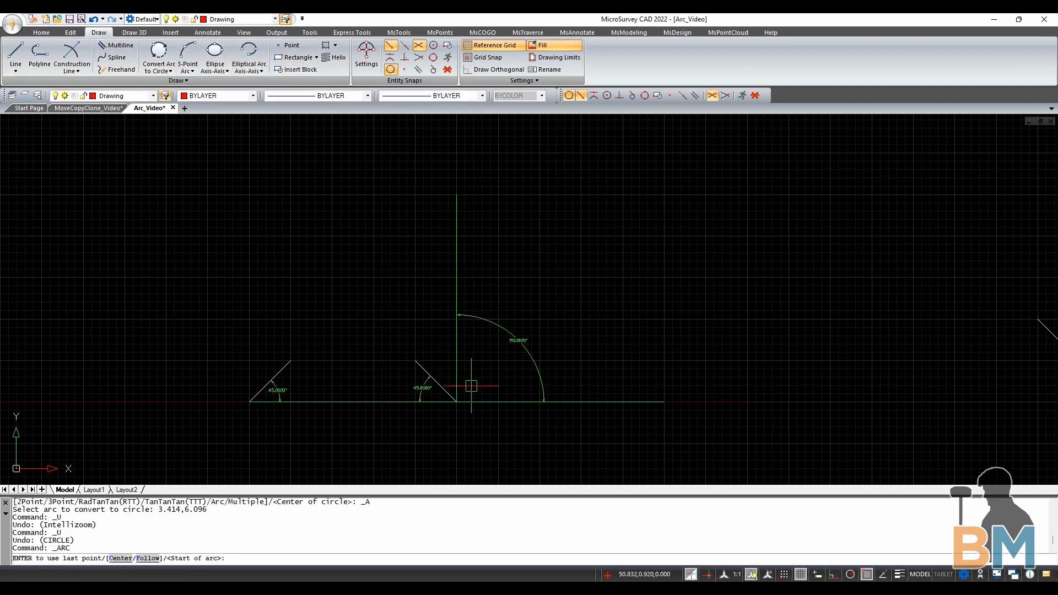
pyautogui.click(457, 403)
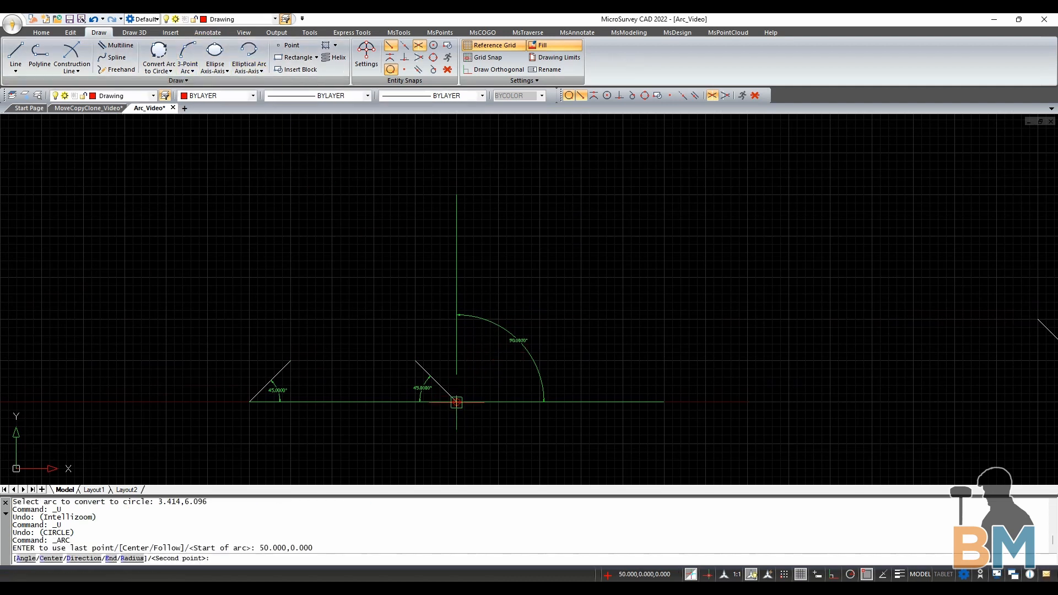
pyautogui.click(26, 559)
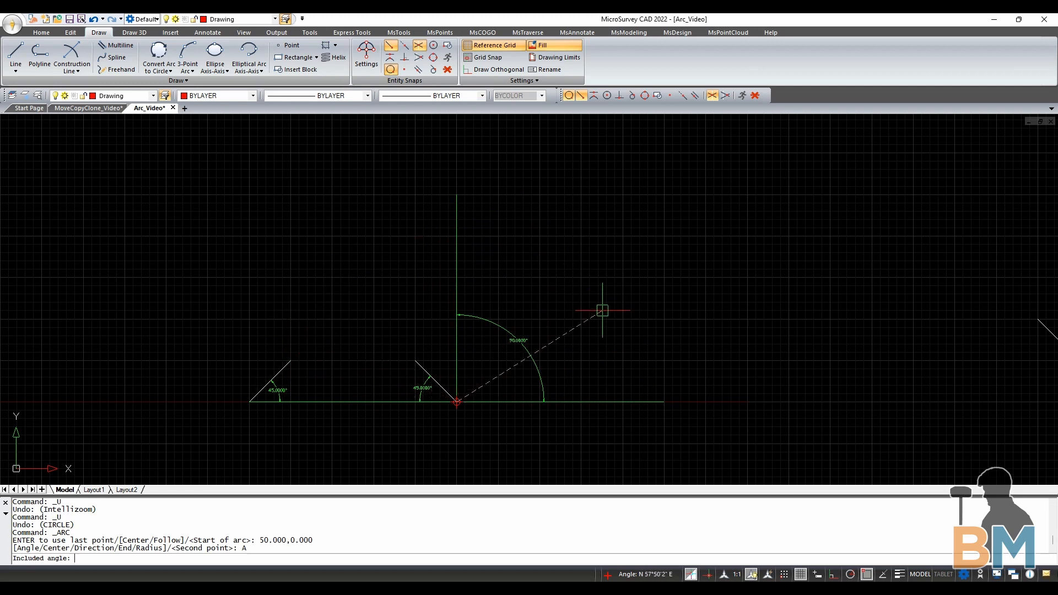
pyautogui.scroll(3, 543, 364)
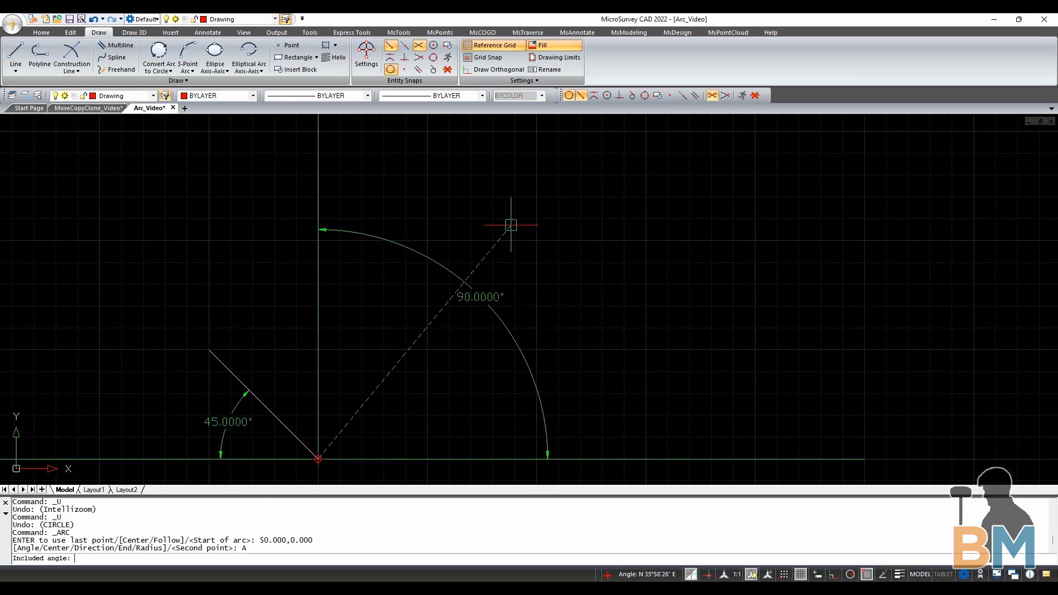
pyautogui.click(318, 181)
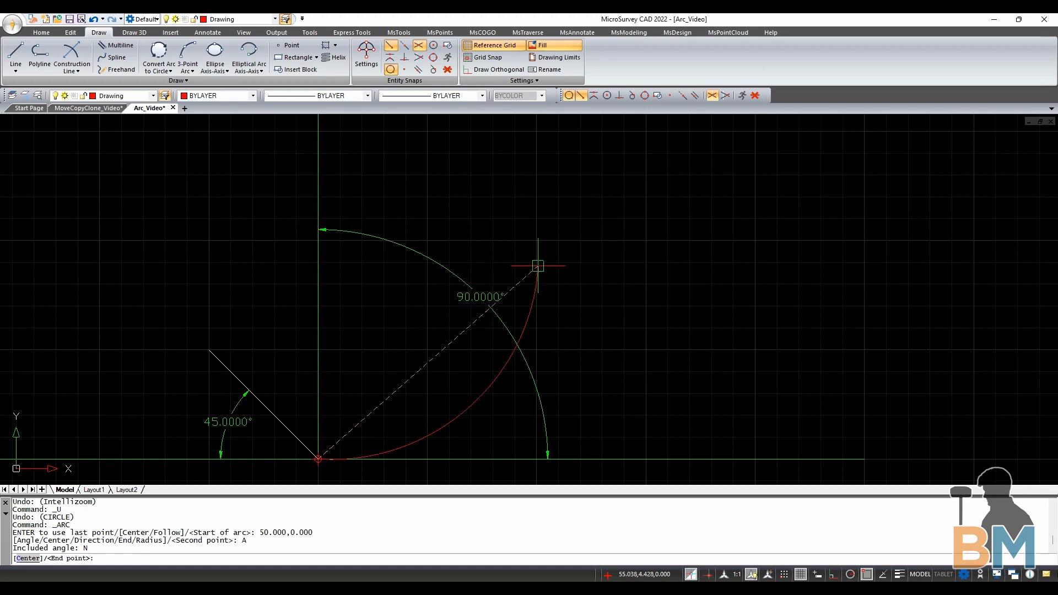
pyautogui.scroll(-5, 661, 278)
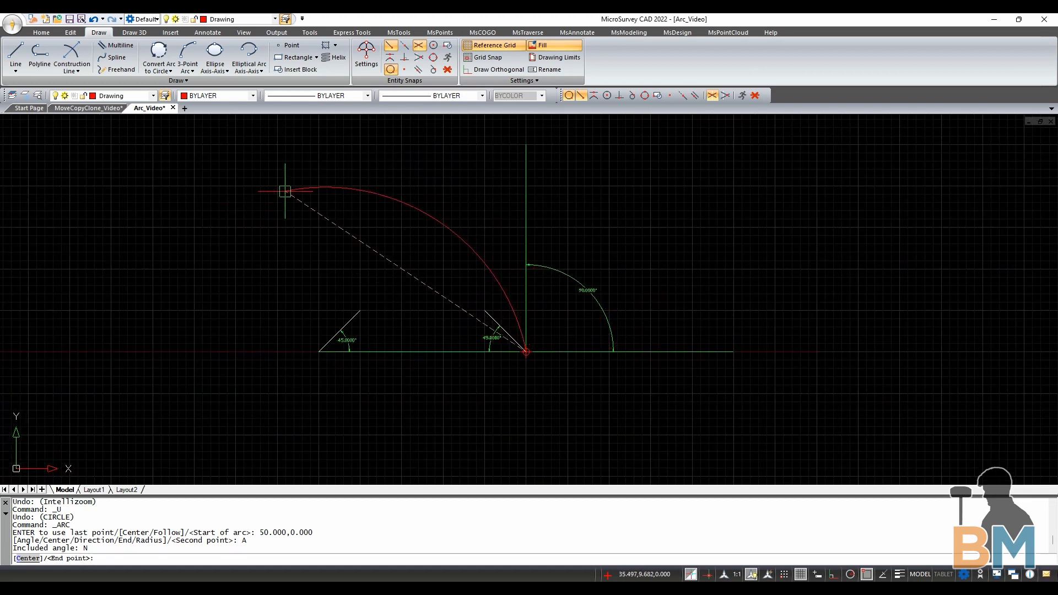
pyautogui.scroll(4, 353, 347)
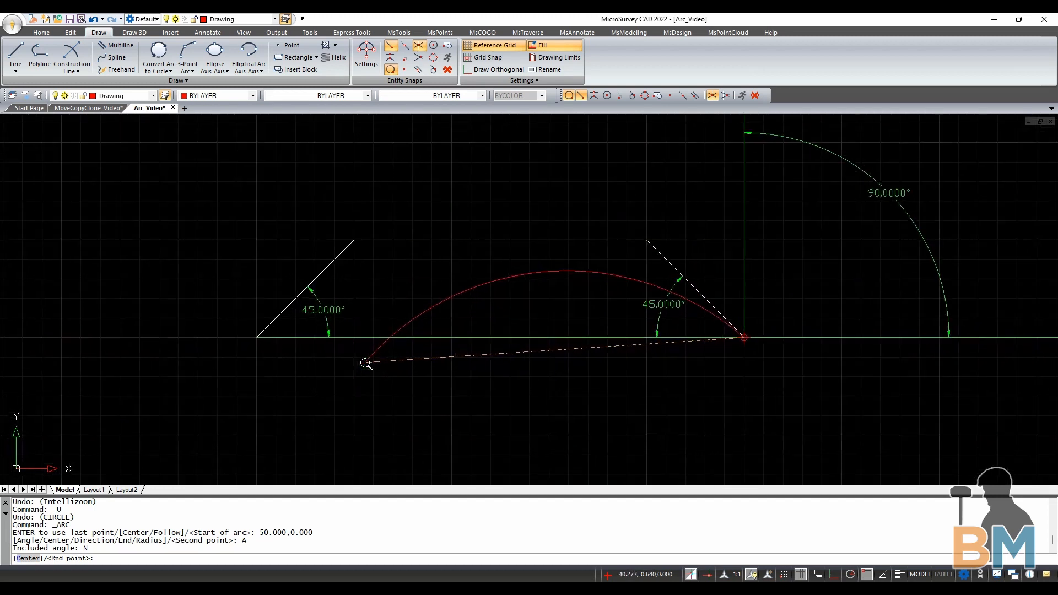
pyautogui.click(256, 338)
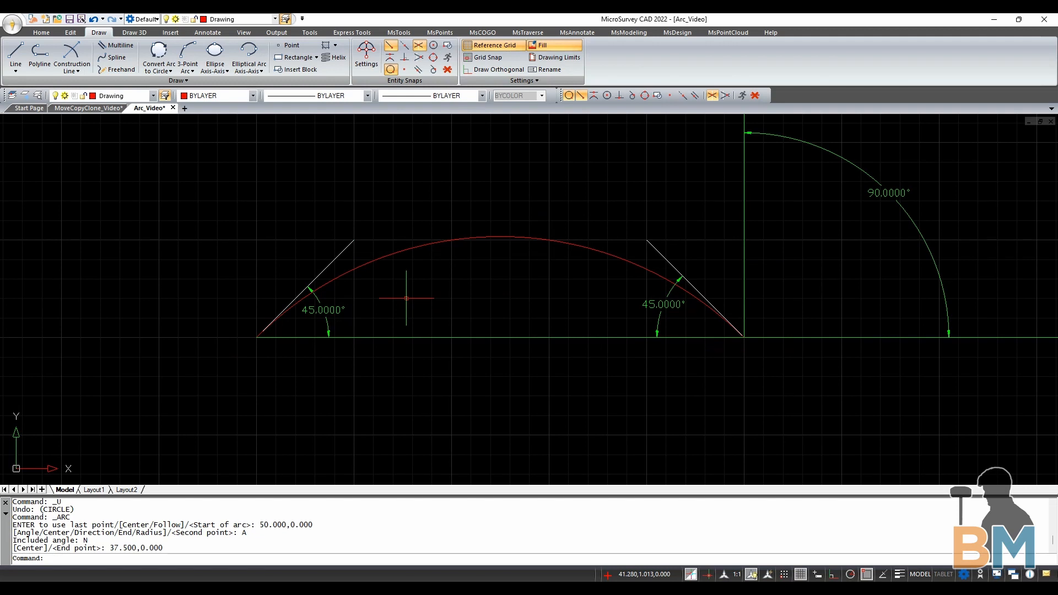
# - Draw an arc with the Angle option from 100,0 to the baseline's end at 90,0, using due south (S) as the included angle
pyautogui.scroll(-8, 309, 304)
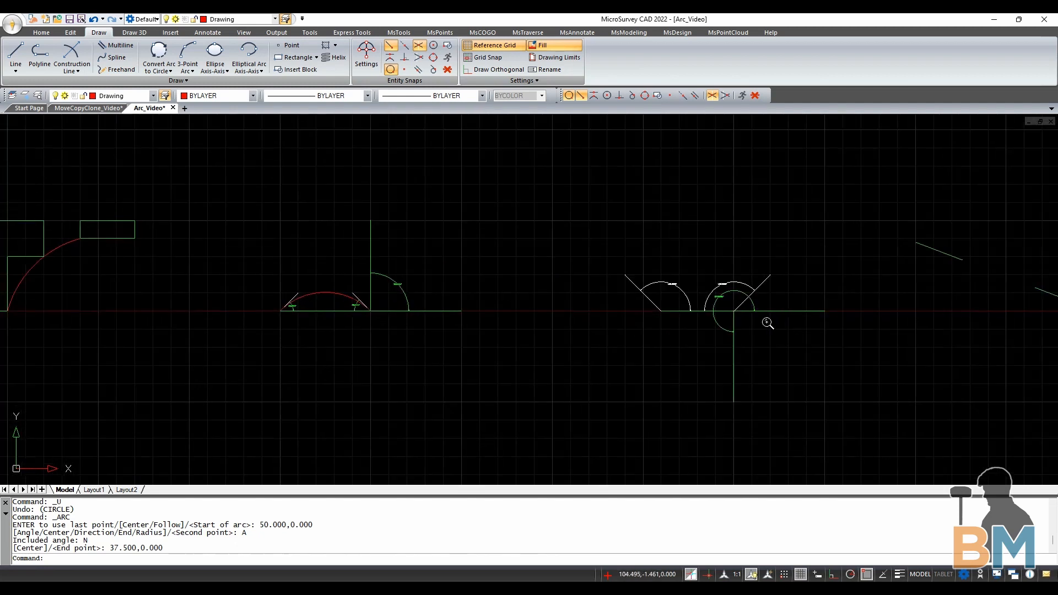
pyautogui.scroll(6, 799, 328)
pyautogui.click(188, 54)
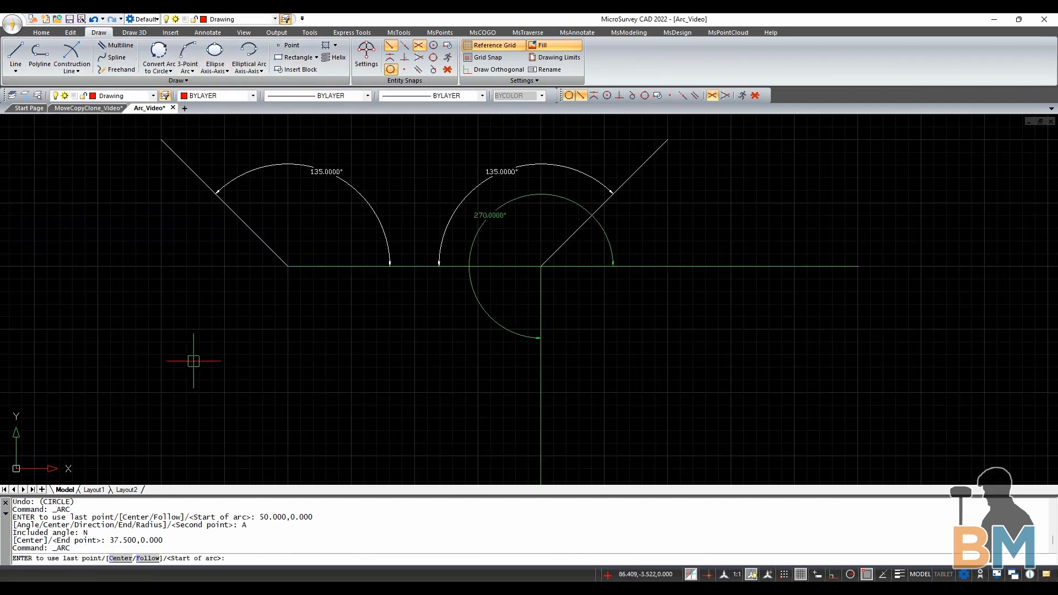
pyautogui.click(540, 267)
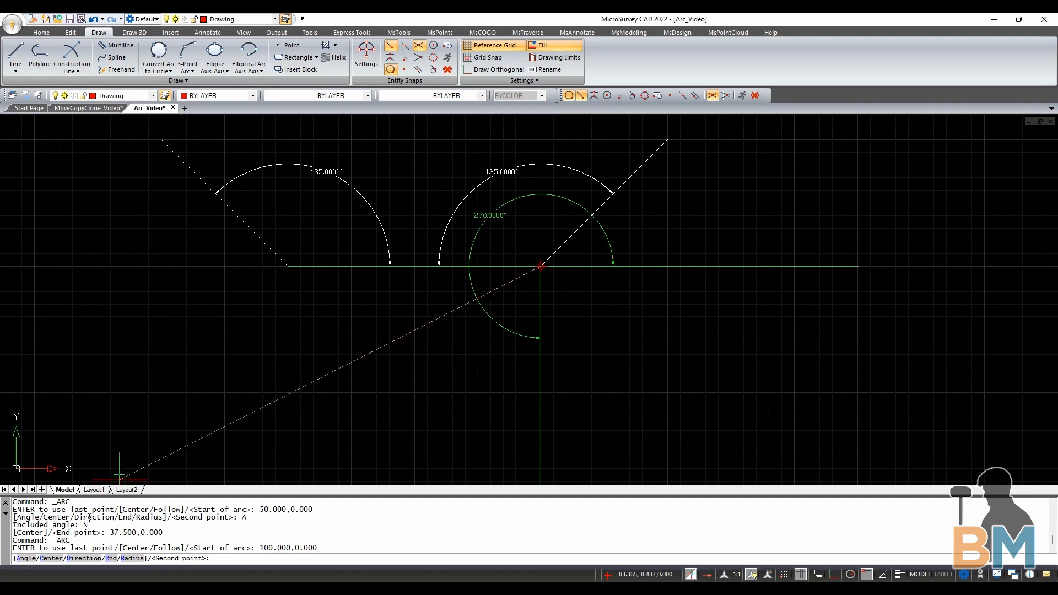
pyautogui.click(25, 560)
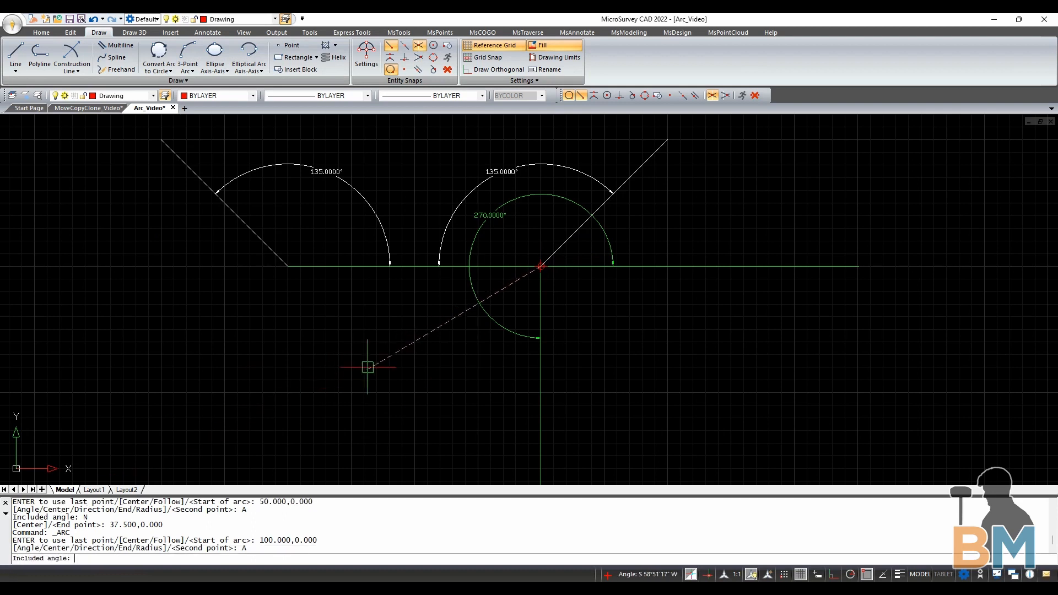
pyautogui.scroll(-1, 490, 242)
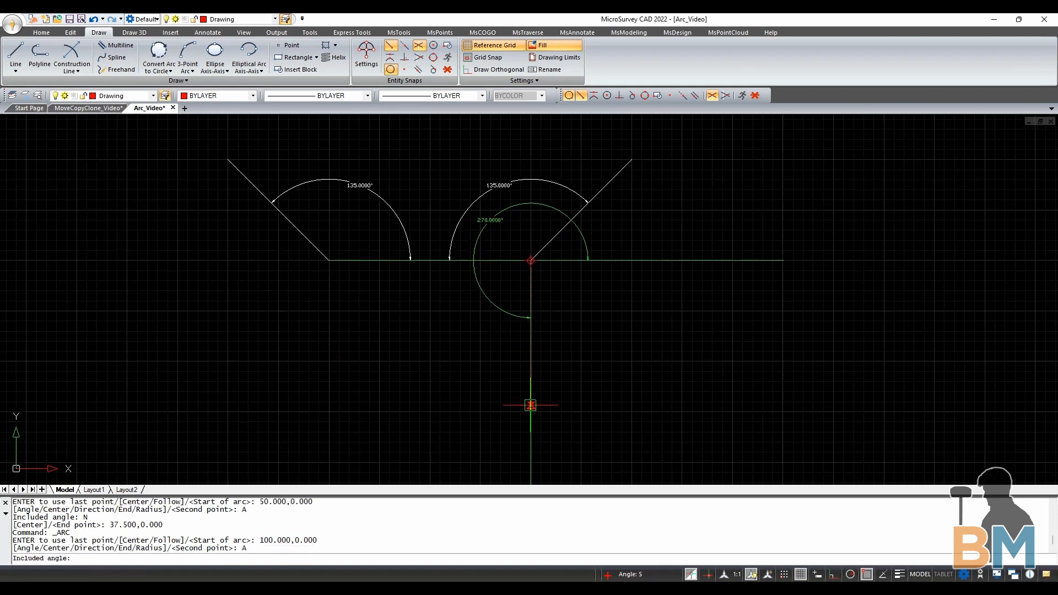
pyautogui.write('S')
pyautogui.press('Return')
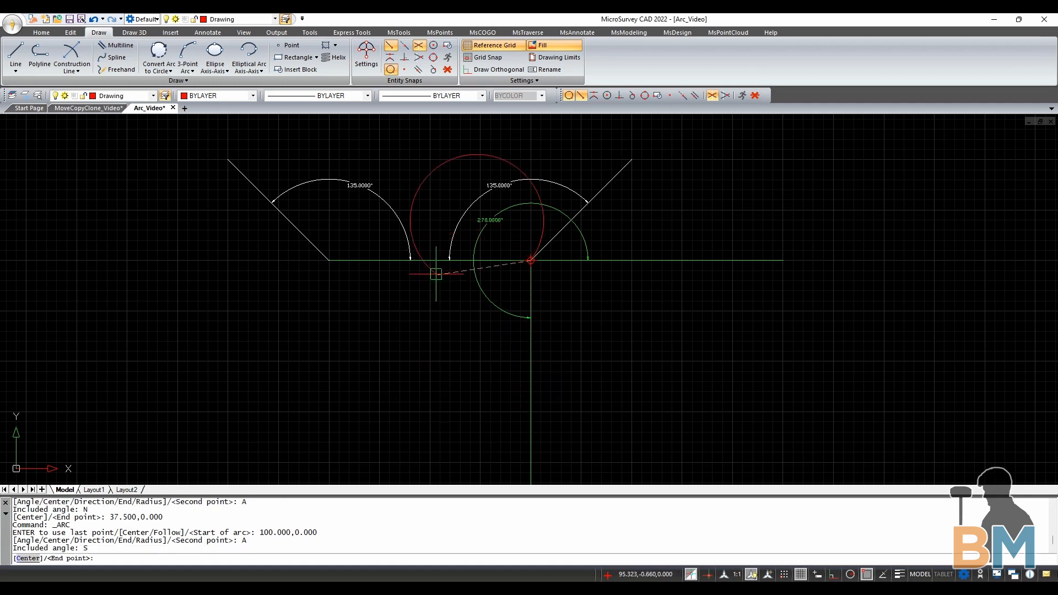
pyautogui.scroll(3, 377, 249)
pyautogui.moveTo(366, 338); pyautogui.dragTo(369, 430, button='middle')
pyautogui.scroll(1, 357, 404)
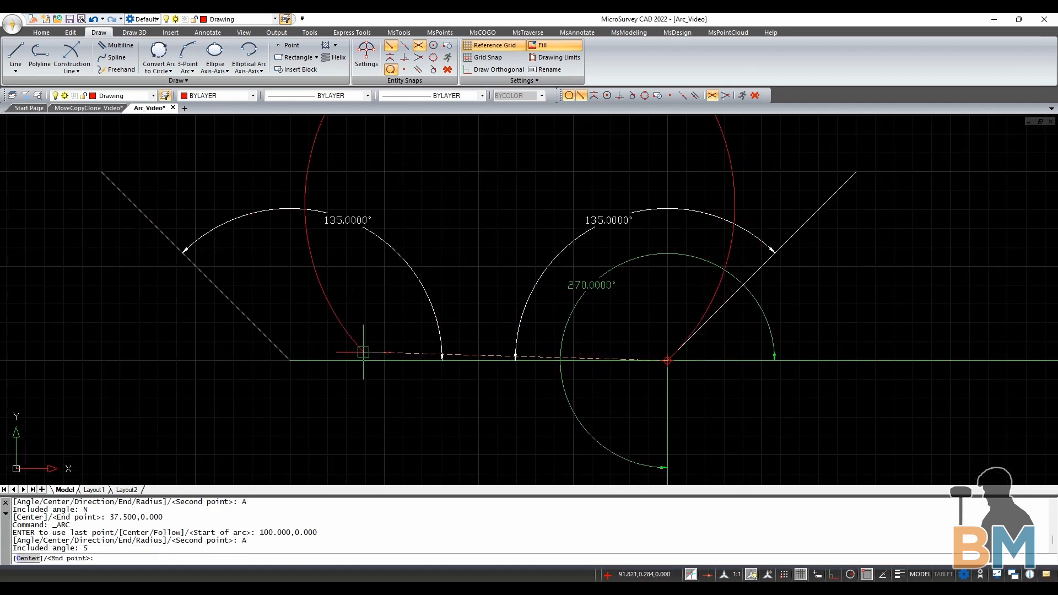
pyautogui.scroll(-2, 355, 413)
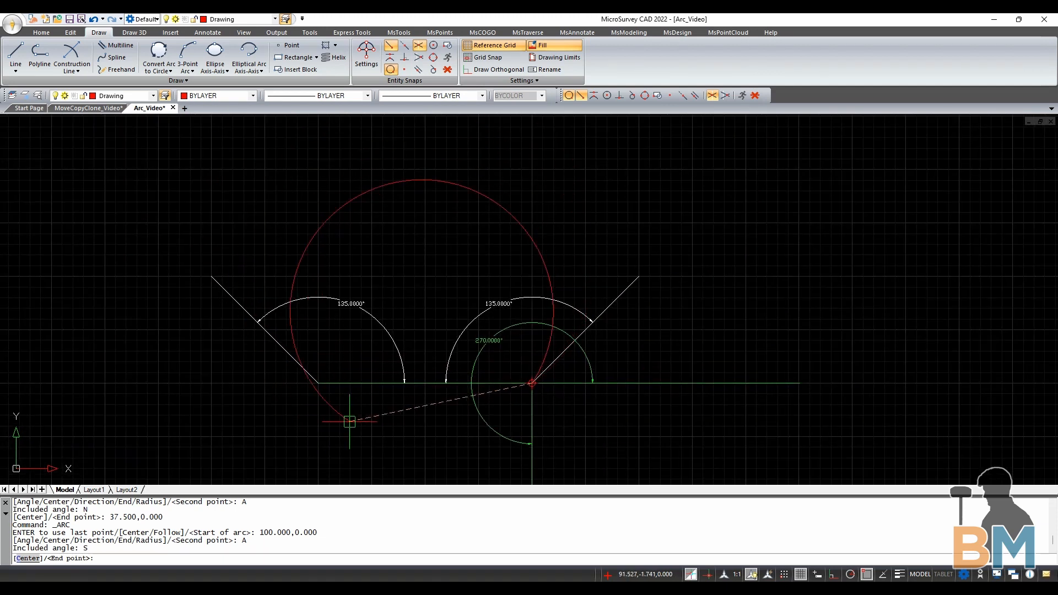
pyautogui.scroll(2, 321, 406)
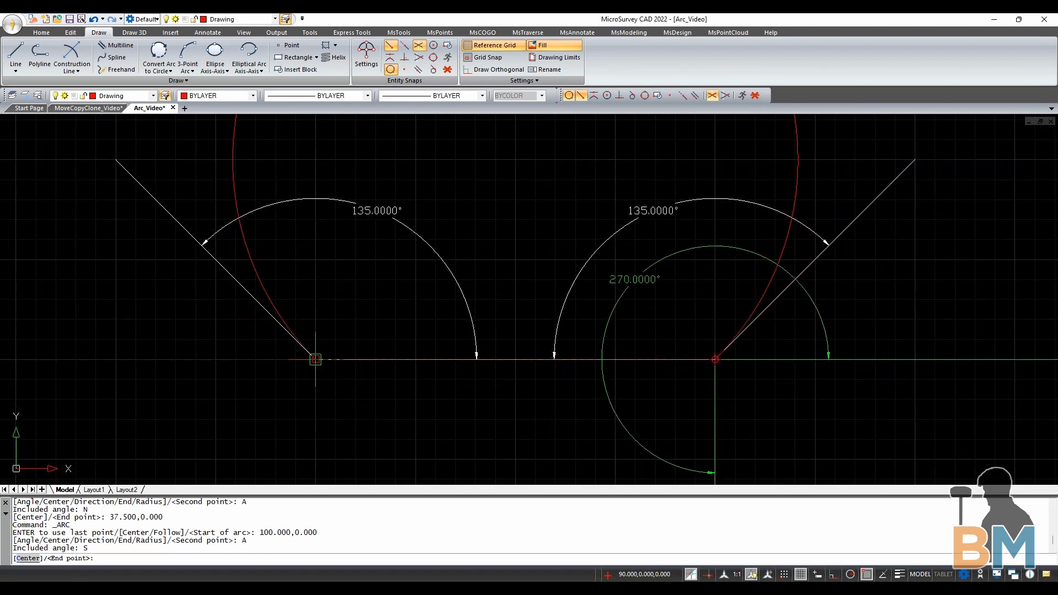
pyautogui.click(315, 360)
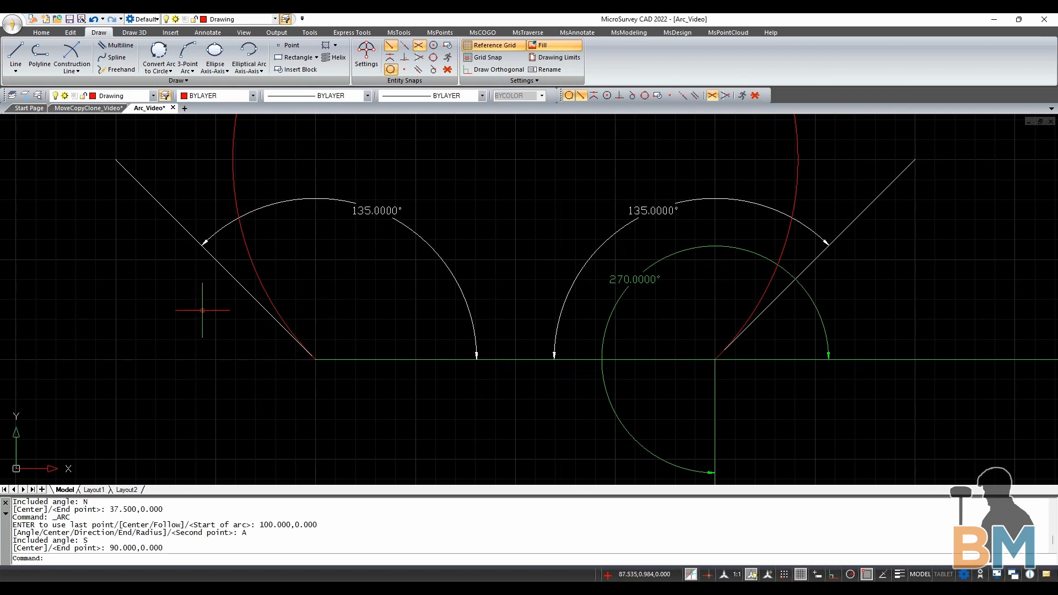
# - Draw an arc with the Center option from 162.5,0 around center 150,0, ending toward the sloped line's free end at 141.410,3.264
pyautogui.scroll(-5, 337, 419)
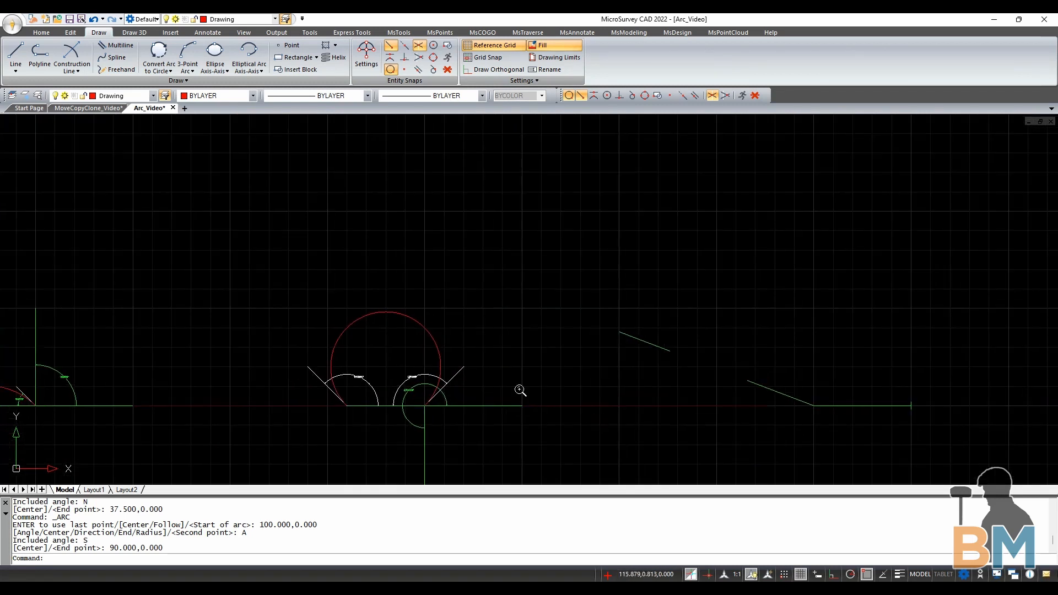
pyautogui.moveTo(476, 379); pyautogui.dragTo(189, 324, button='middle')
pyautogui.scroll(2, 696, 408)
pyautogui.scroll(2, 558, 373)
pyautogui.scroll(1, 302, 294)
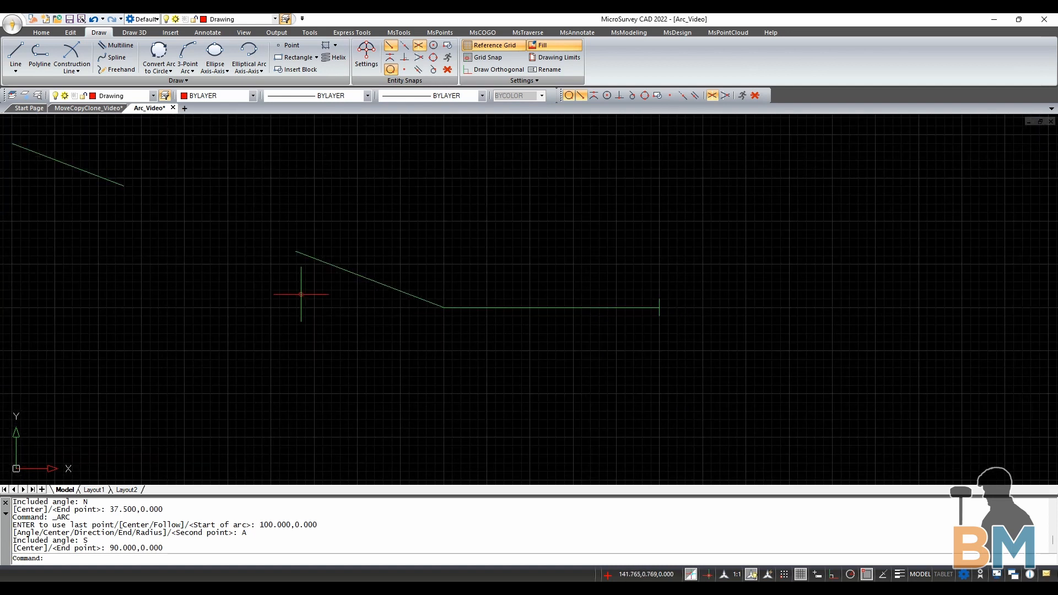
pyautogui.click(188, 52)
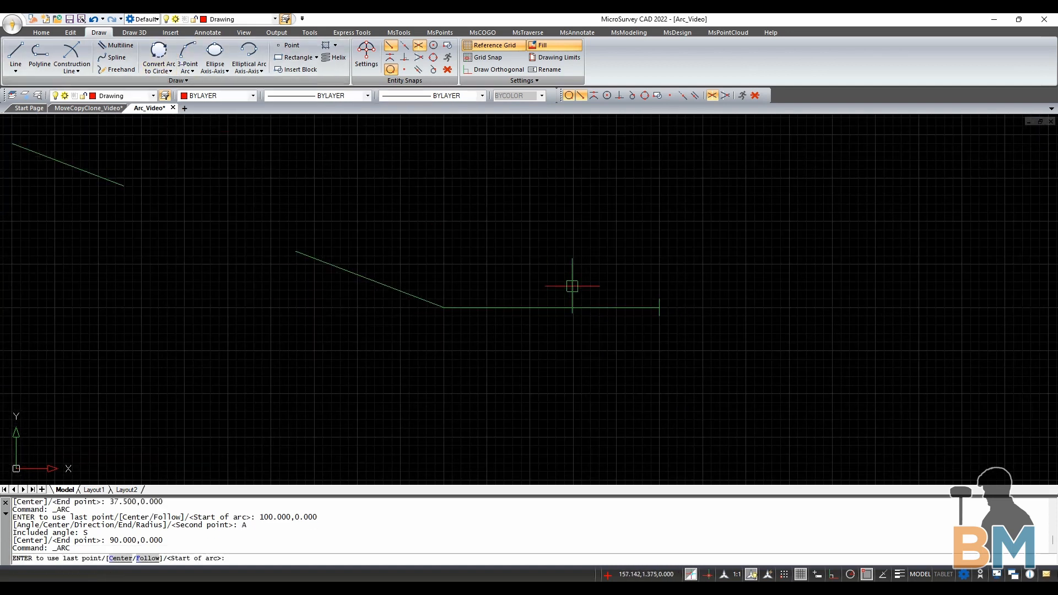
pyautogui.click(659, 308)
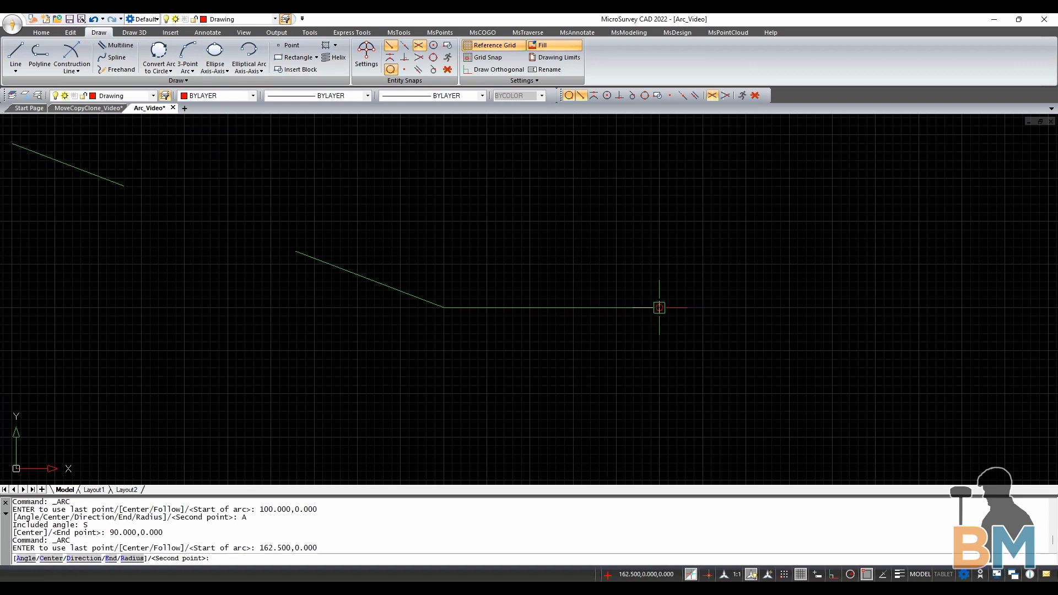
pyautogui.click(45, 559)
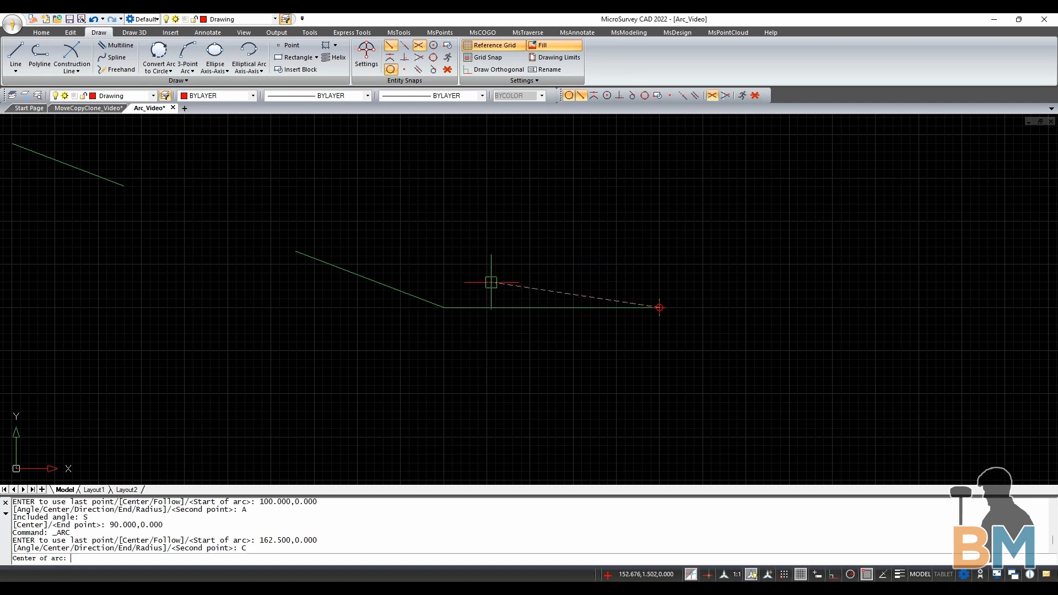
pyautogui.click(444, 308)
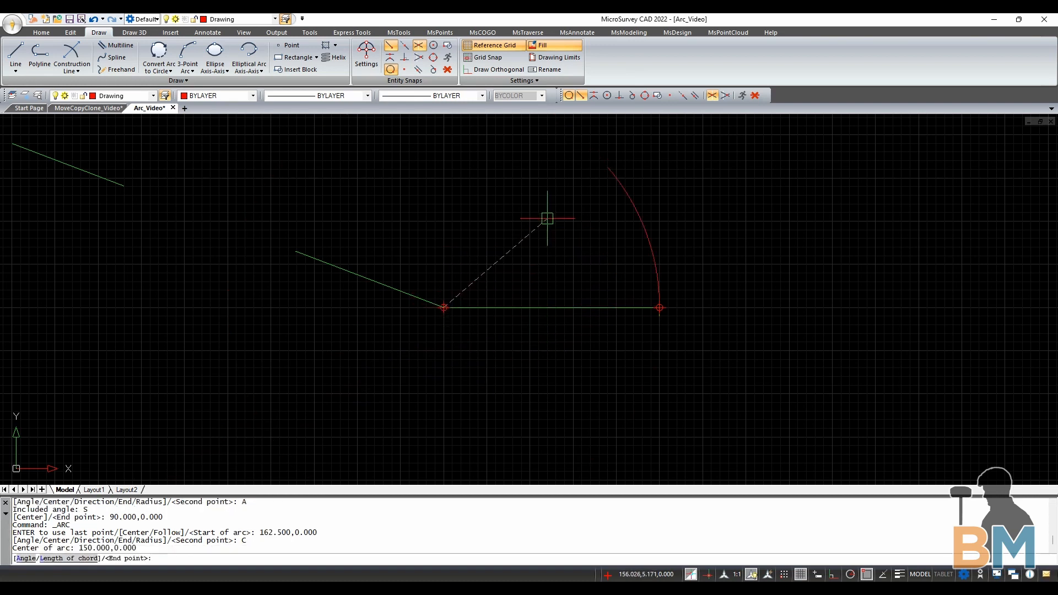
pyautogui.scroll(-2, 554, 212)
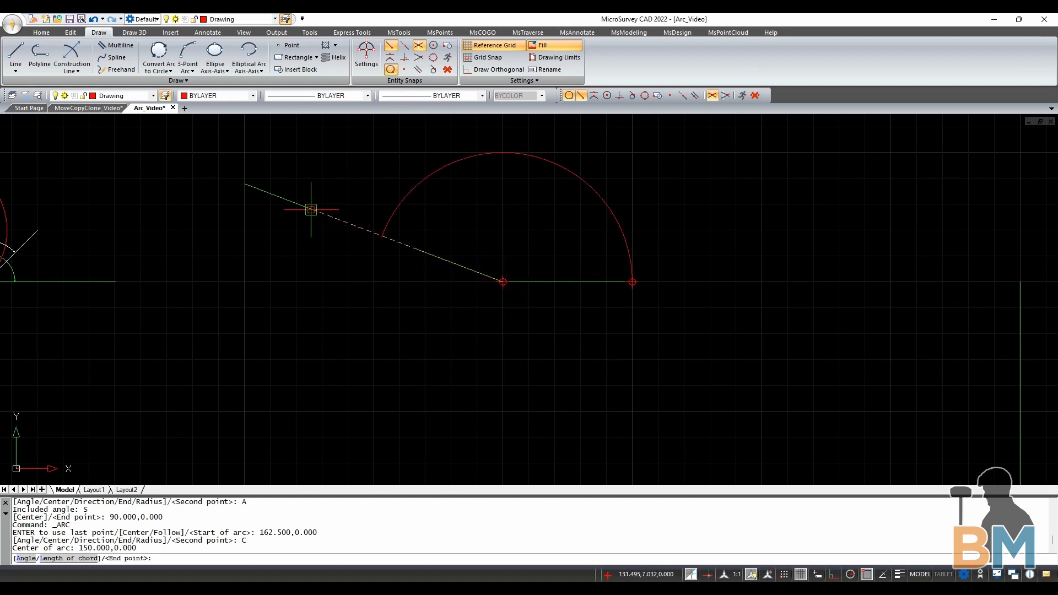
pyautogui.click(413, 249)
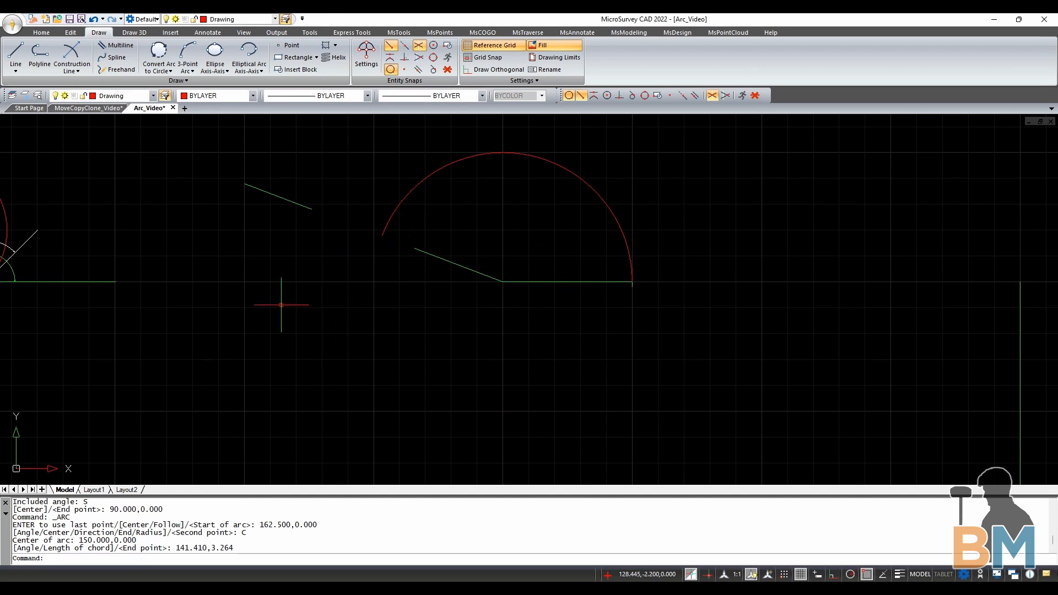
# - Draw an arc with the Direction option from the vertical line's end at 200,0, initially heading north (N), to the sloped line's end at 223.5,14.5
pyautogui.scroll(-3, 281, 304)
pyautogui.scroll(-1, 576, 268)
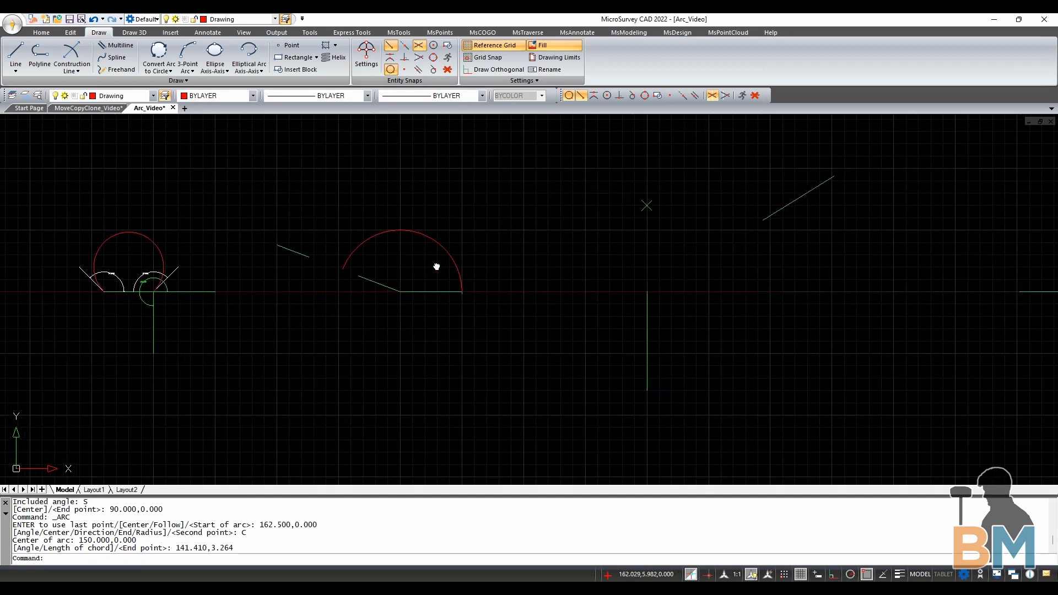
pyautogui.moveTo(435, 267); pyautogui.dragTo(237, 303, button='middle')
pyautogui.scroll(5, 551, 332)
pyautogui.scroll(5, 408, 292)
pyautogui.scroll(1, 461, 310)
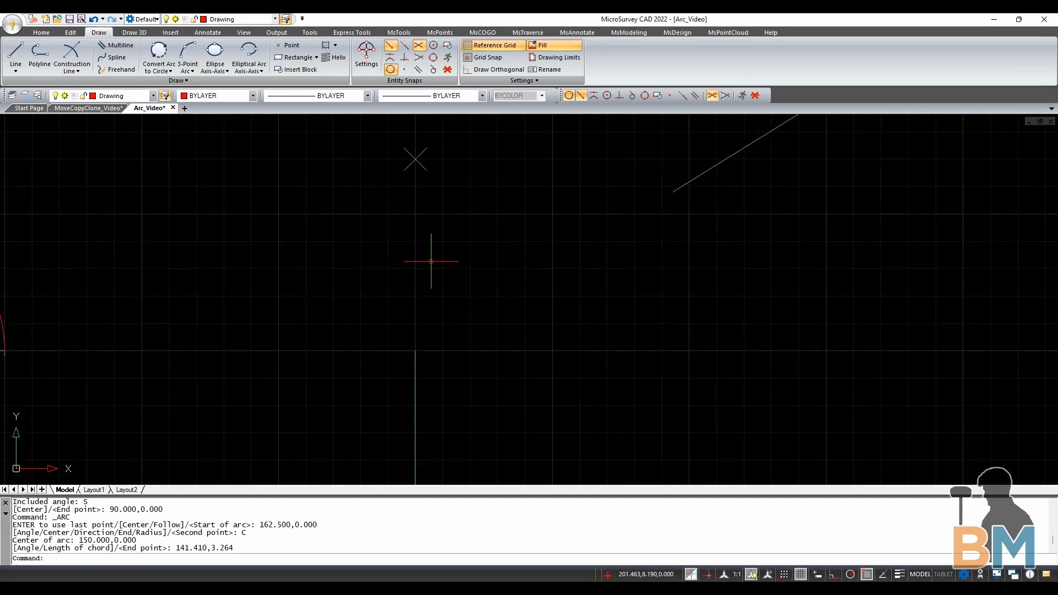
pyautogui.click(187, 52)
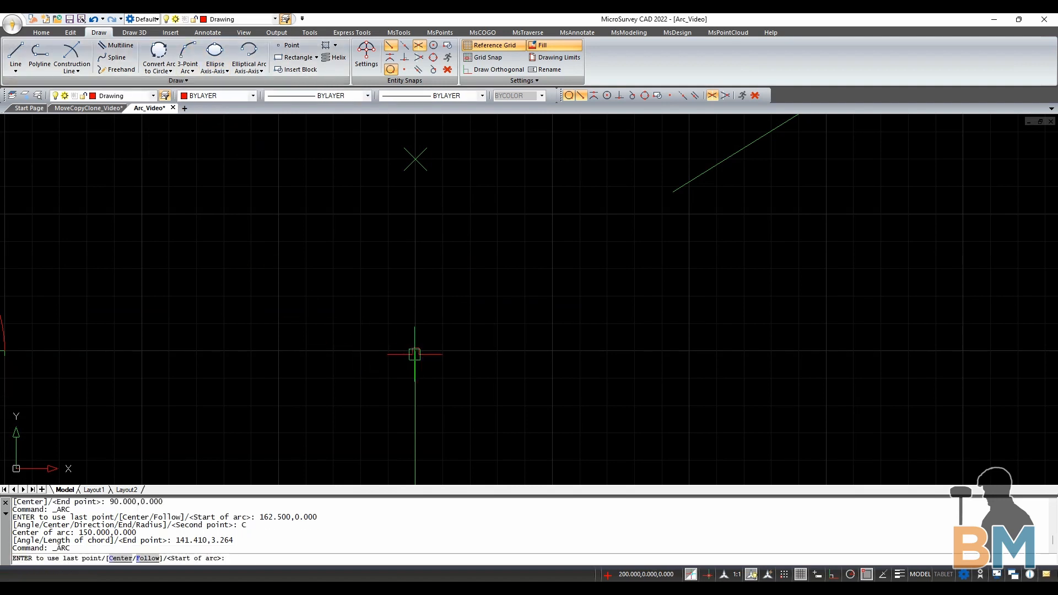
pyautogui.click(415, 351)
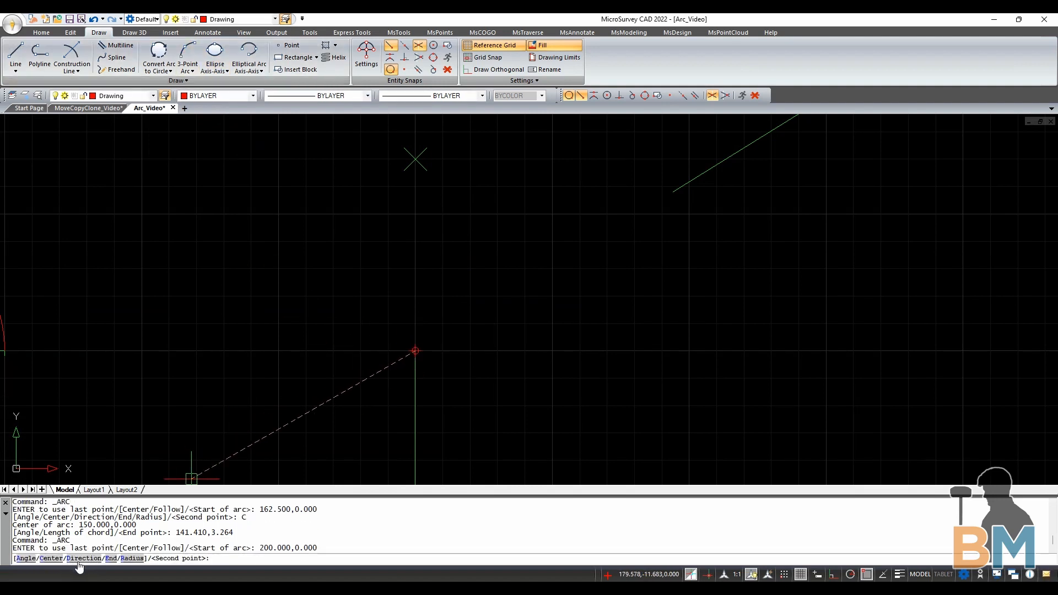
pyautogui.write('D')
pyautogui.press('Return')
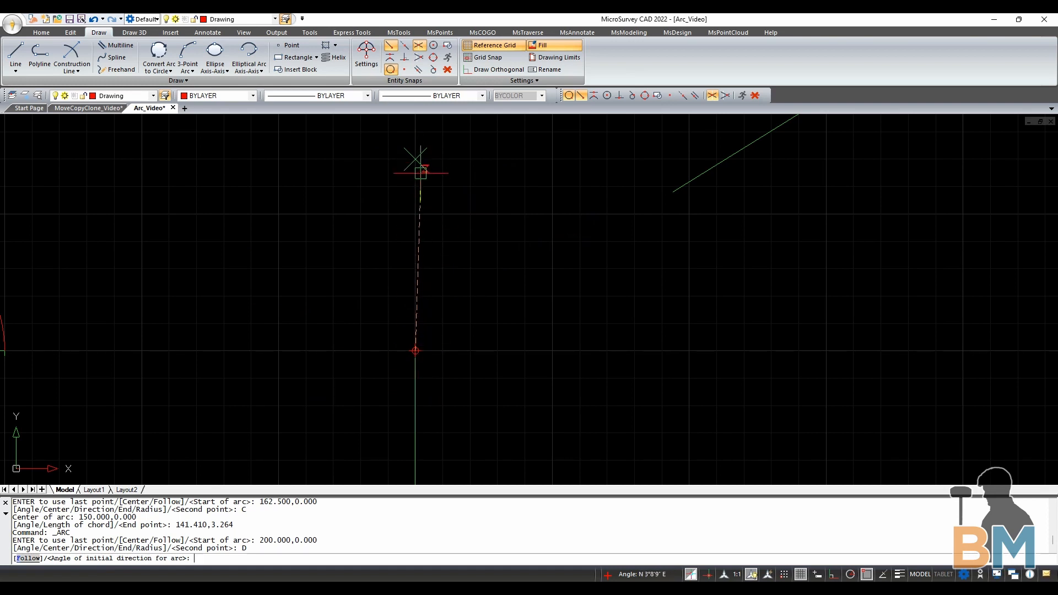
pyautogui.click(416, 159)
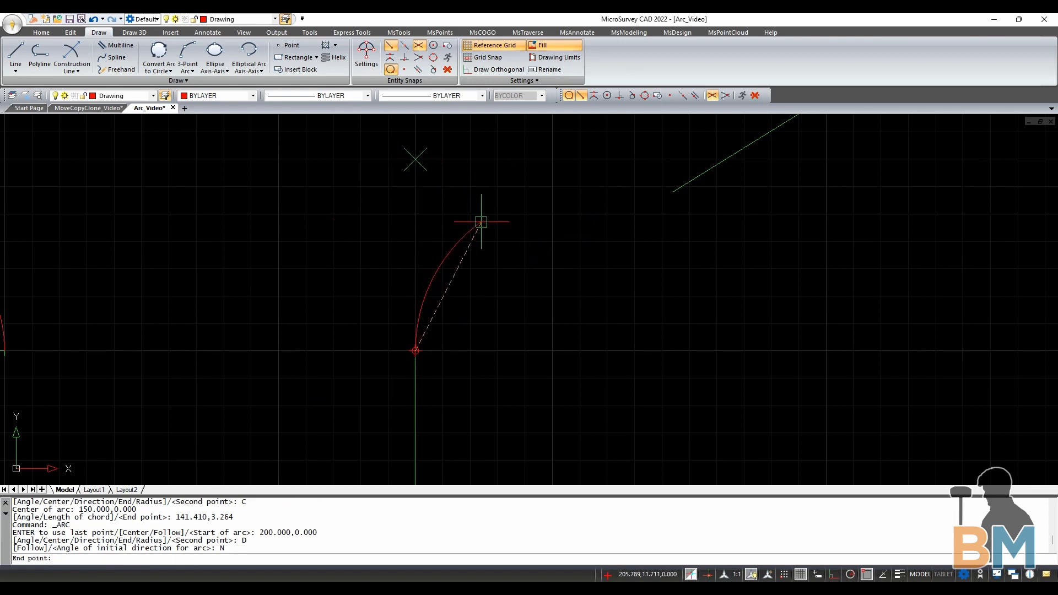
pyautogui.scroll(-4, 394, 406)
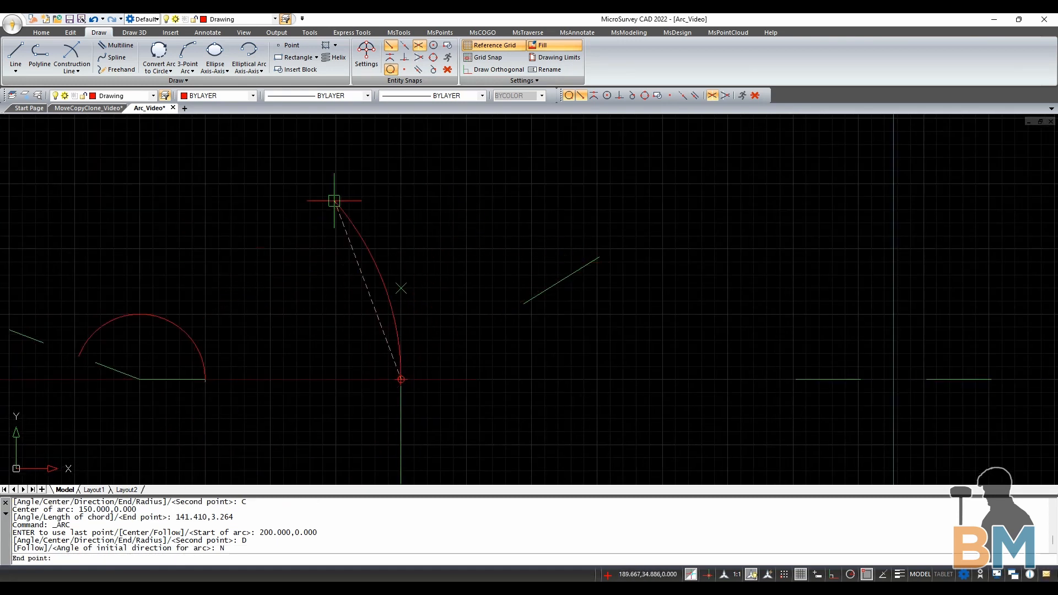
pyautogui.click(524, 304)
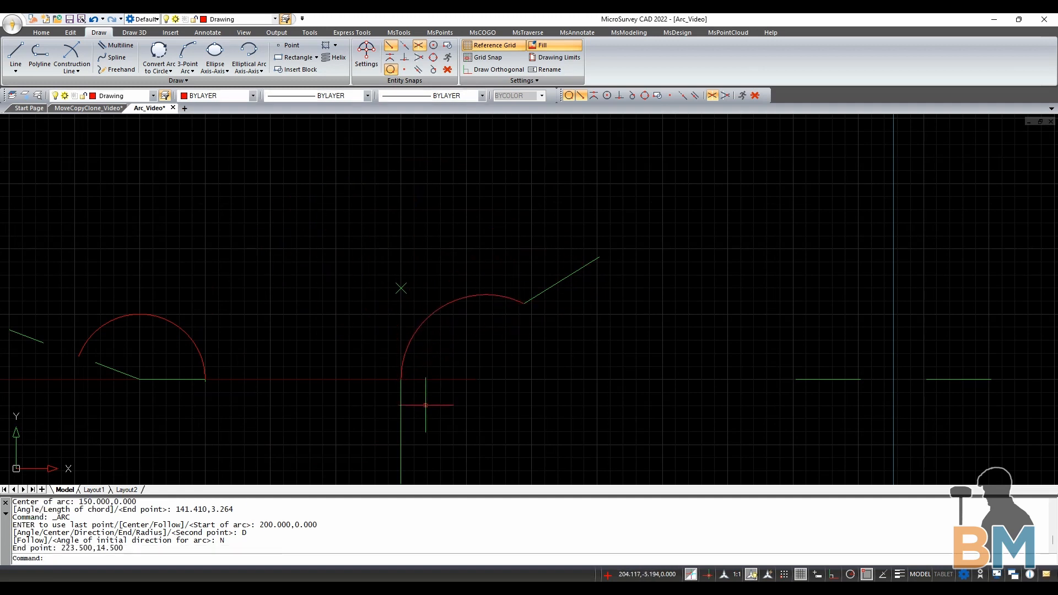
# - Draw an arc with the End option from 288,0 to 300.5,0, centered on the vertical line between them at about 294.25,-20.54
pyautogui.scroll(5, 425, 413)
pyautogui.scroll(-3, 359, 353)
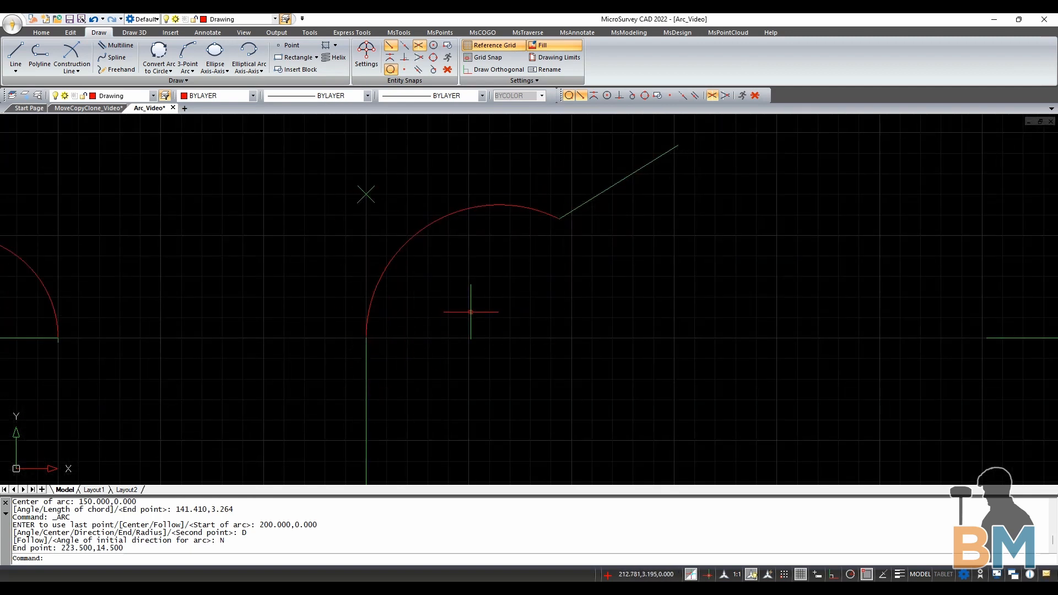
pyautogui.scroll(1, 588, 300)
pyautogui.moveTo(538, 306)
pyautogui.mouseDown(button='middle')
pyautogui.moveTo(53, 292)
pyautogui.moveTo(436, 294)
pyautogui.mouseUp(button='middle')
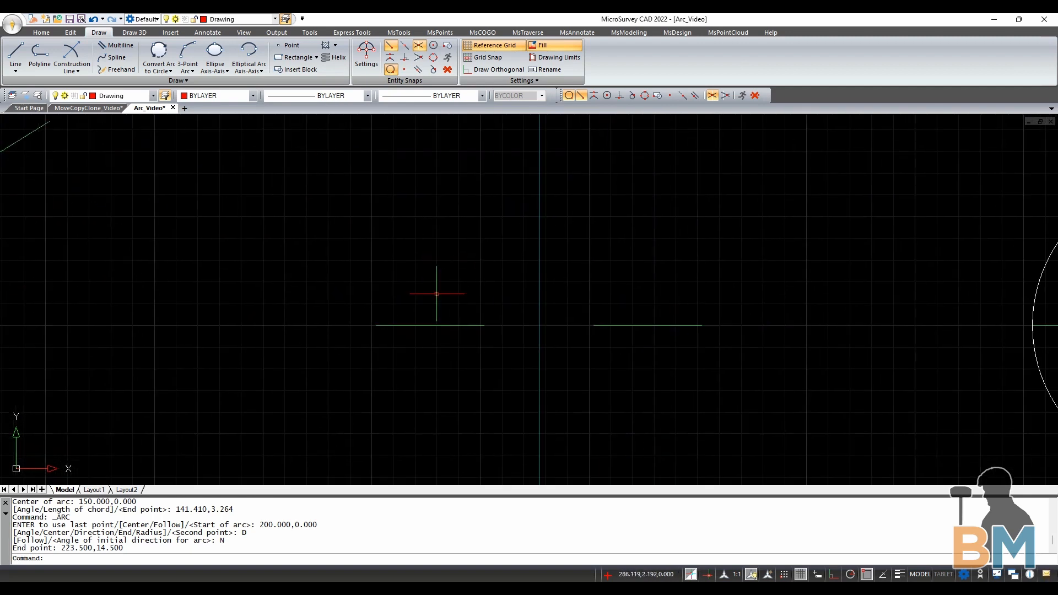
pyautogui.scroll(4, 564, 346)
pyautogui.scroll(1, 565, 345)
pyautogui.click(188, 52)
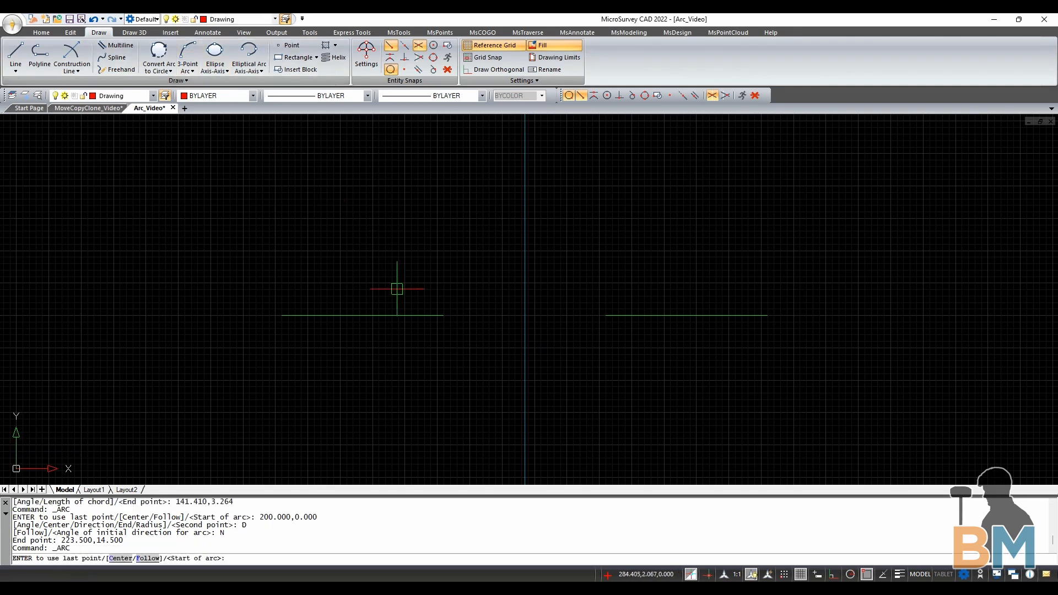
pyautogui.click(444, 319)
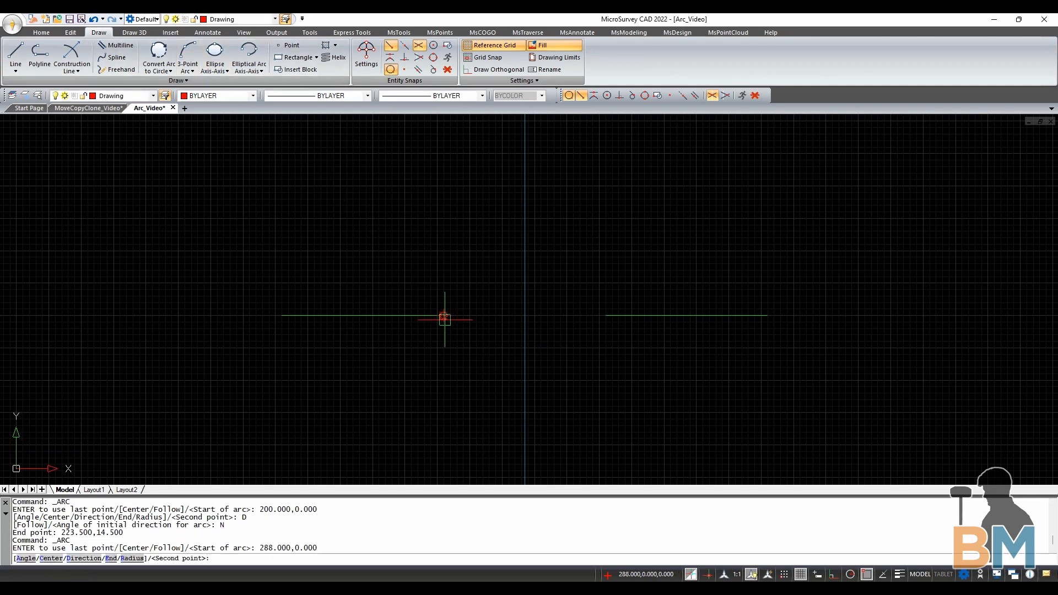
pyautogui.click(110, 559)
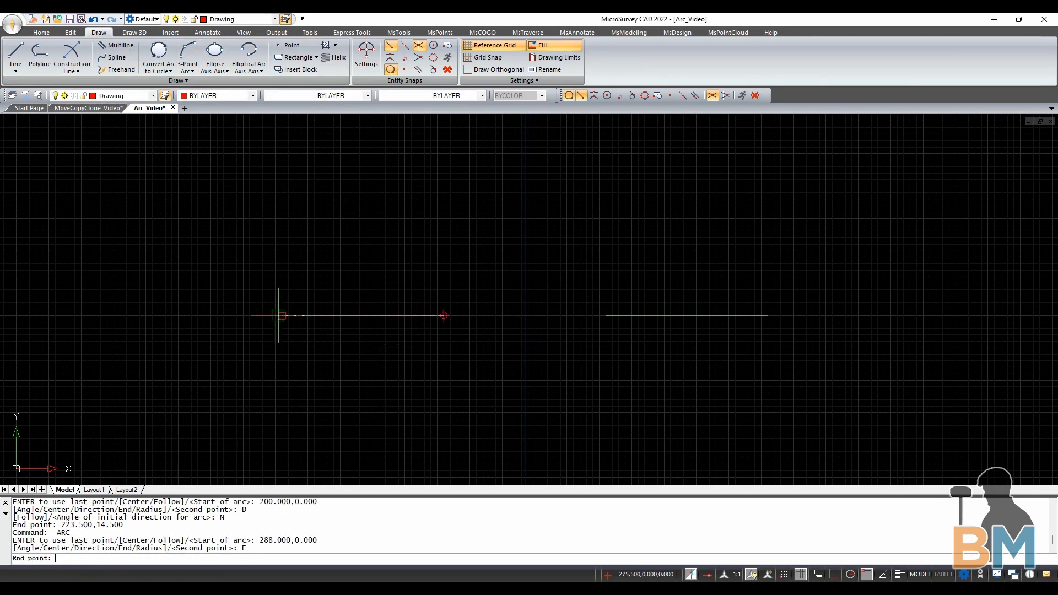
pyautogui.click(605, 316)
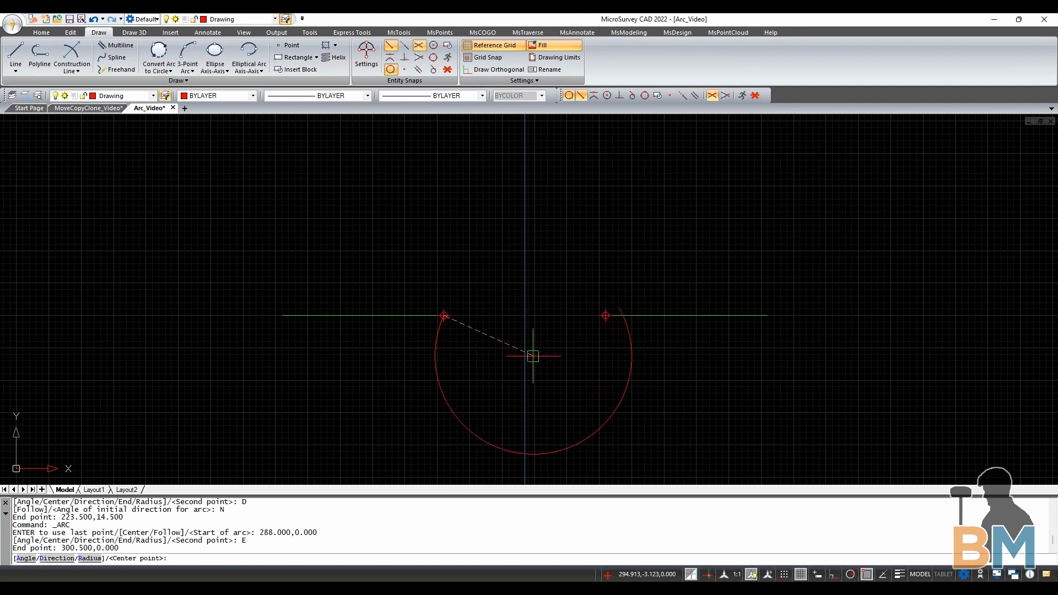
pyautogui.scroll(-2, 539, 420)
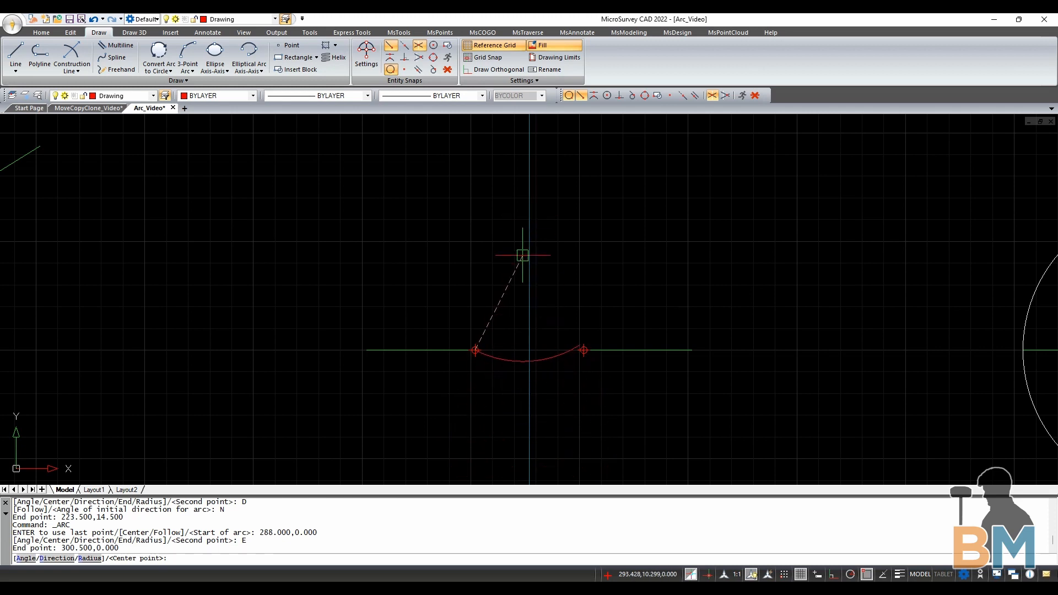
pyautogui.scroll(-3, 529, 283)
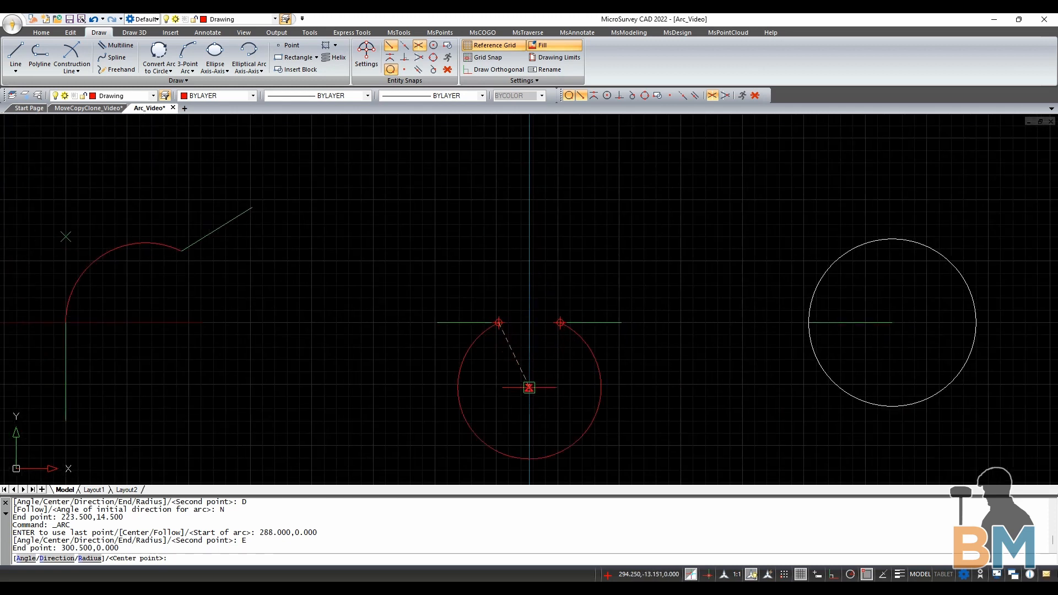
pyautogui.click(529, 424)
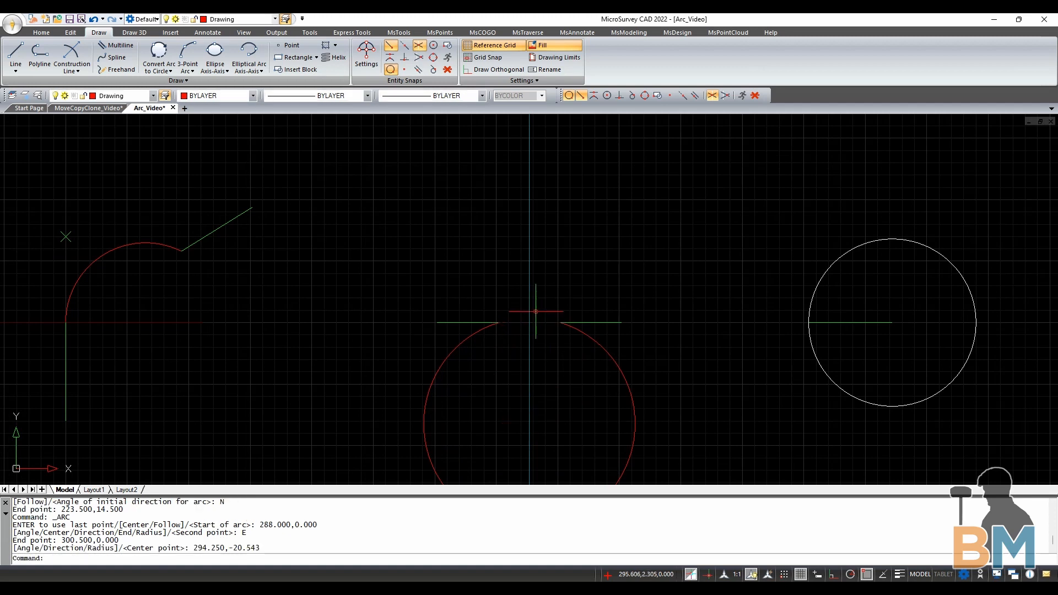
# - Draw an arc with the Radius option from the circle's edge at 351,0, radius 17 picked at its center, ending inside the circle at about 380.23,0.26
pyautogui.scroll(5, 538, 321)
pyautogui.scroll(5, 714, 323)
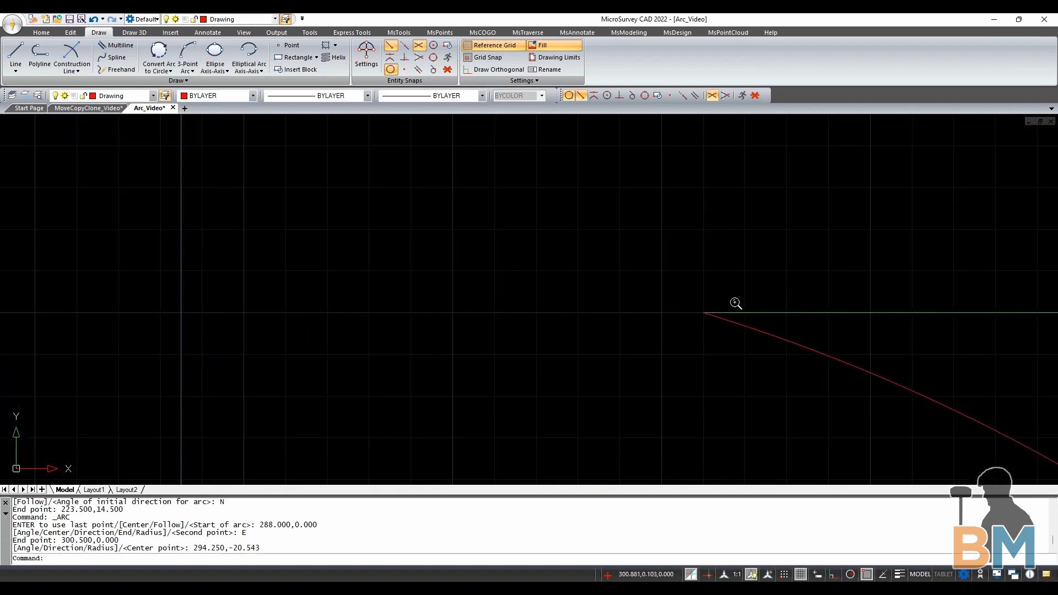
pyautogui.scroll(-5, 770, 347)
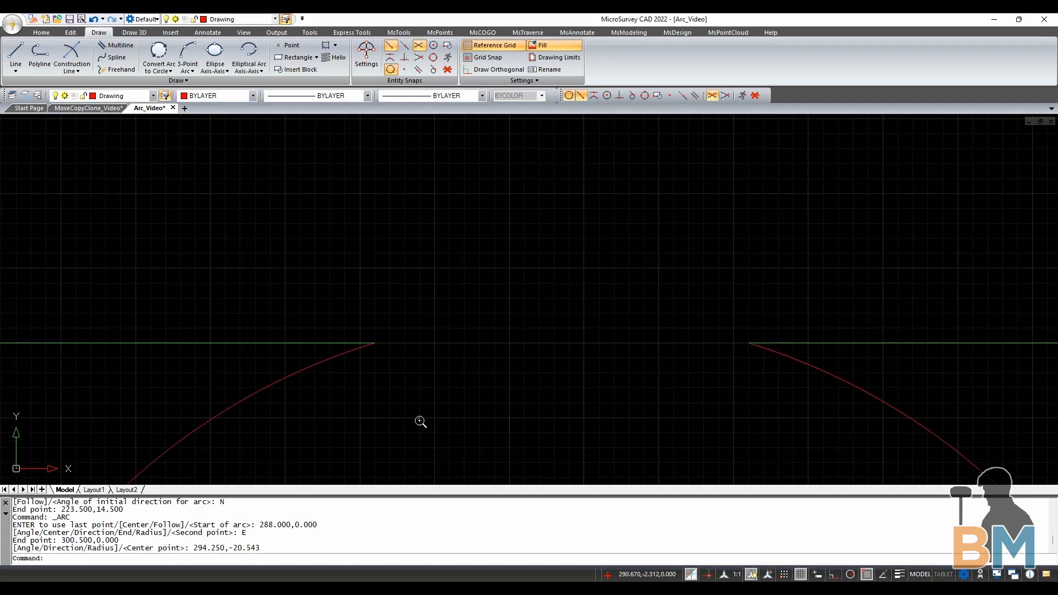
pyautogui.scroll(5, 359, 344)
pyautogui.scroll(-8, 466, 390)
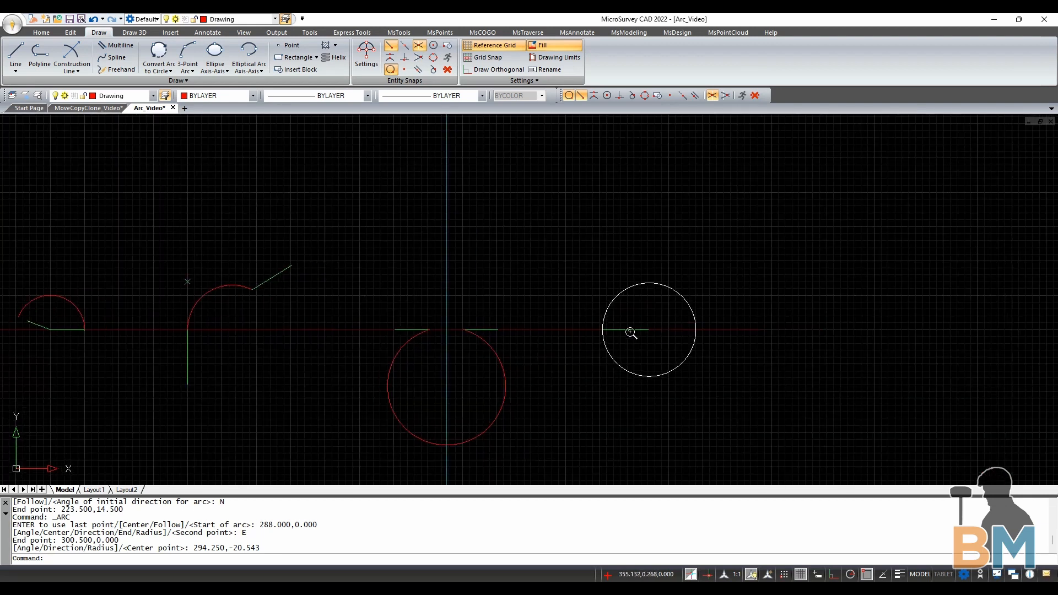
pyautogui.scroll(6, 673, 335)
pyautogui.moveTo(665, 331); pyautogui.dragTo(577, 320, button='middle')
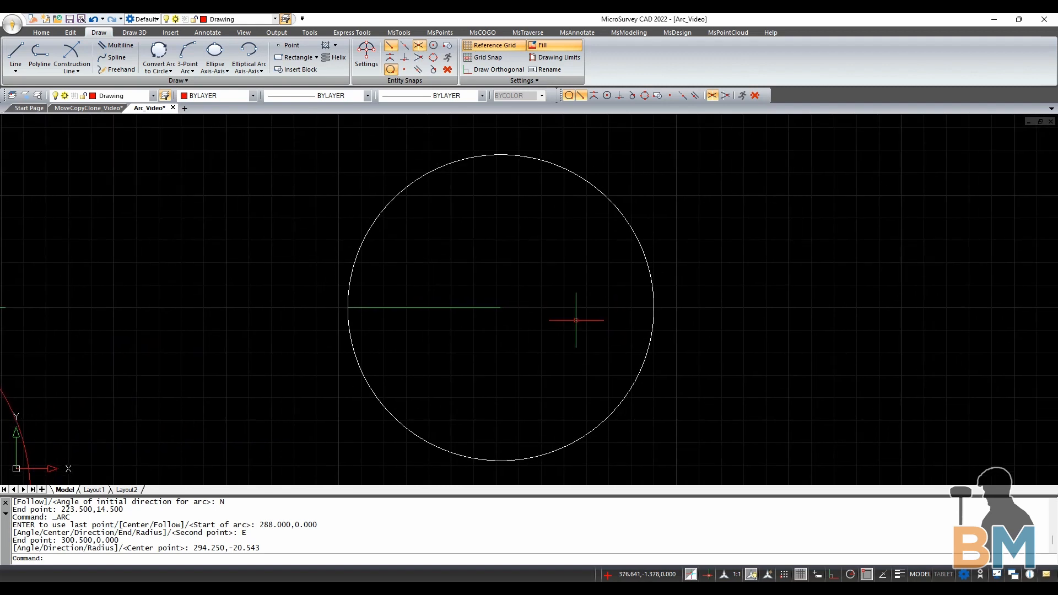
pyautogui.click(187, 51)
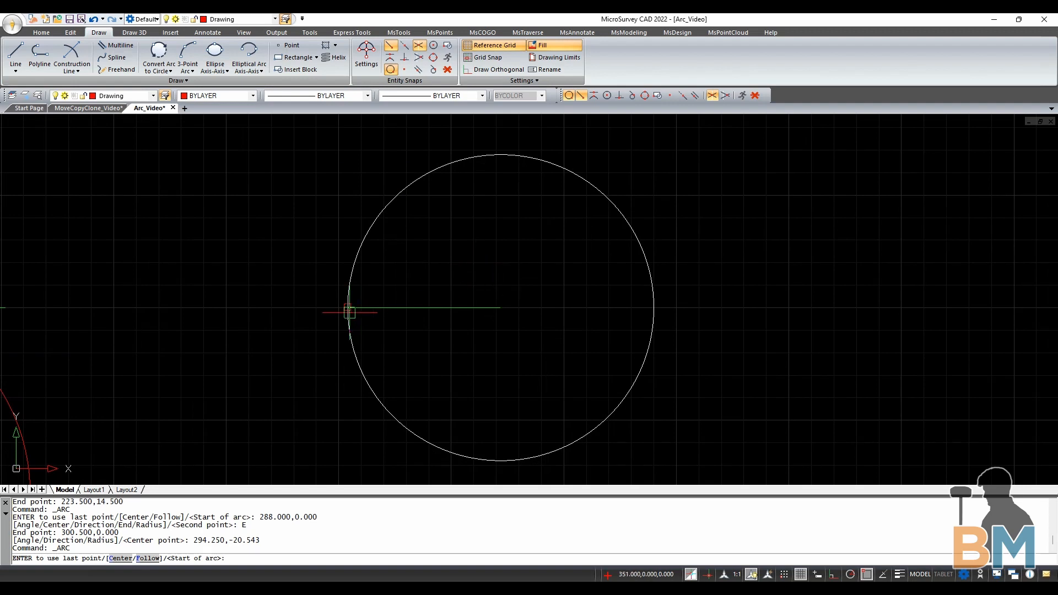
pyautogui.click(348, 308)
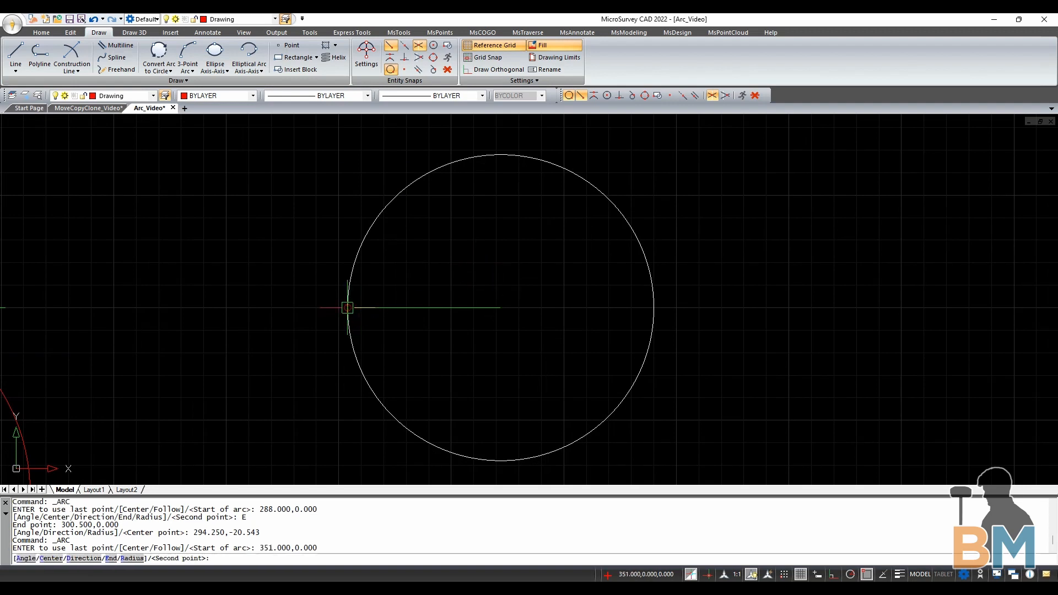
pyautogui.click(125, 559)
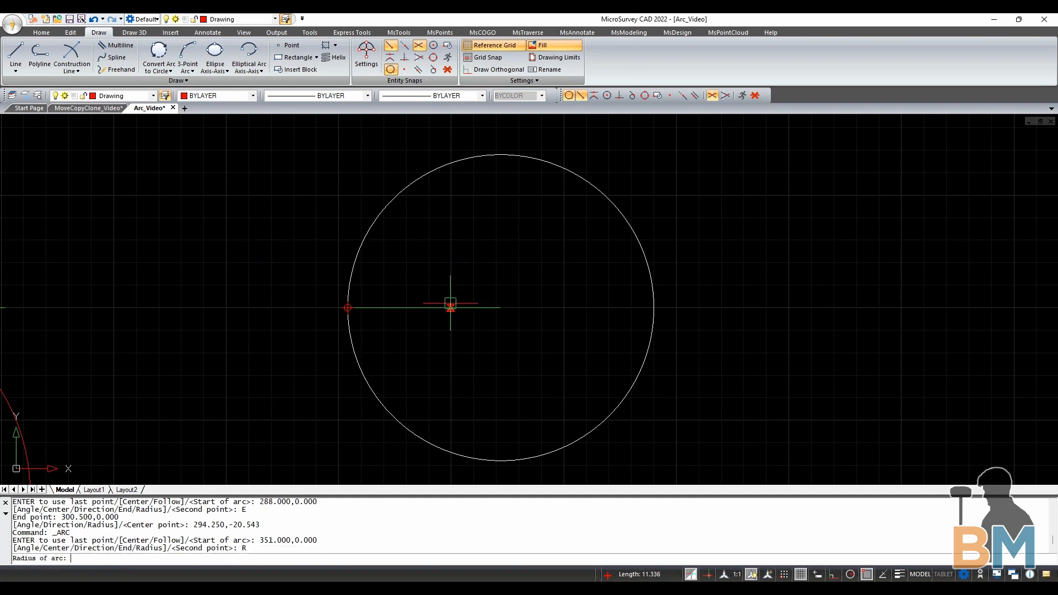
pyautogui.click(501, 307)
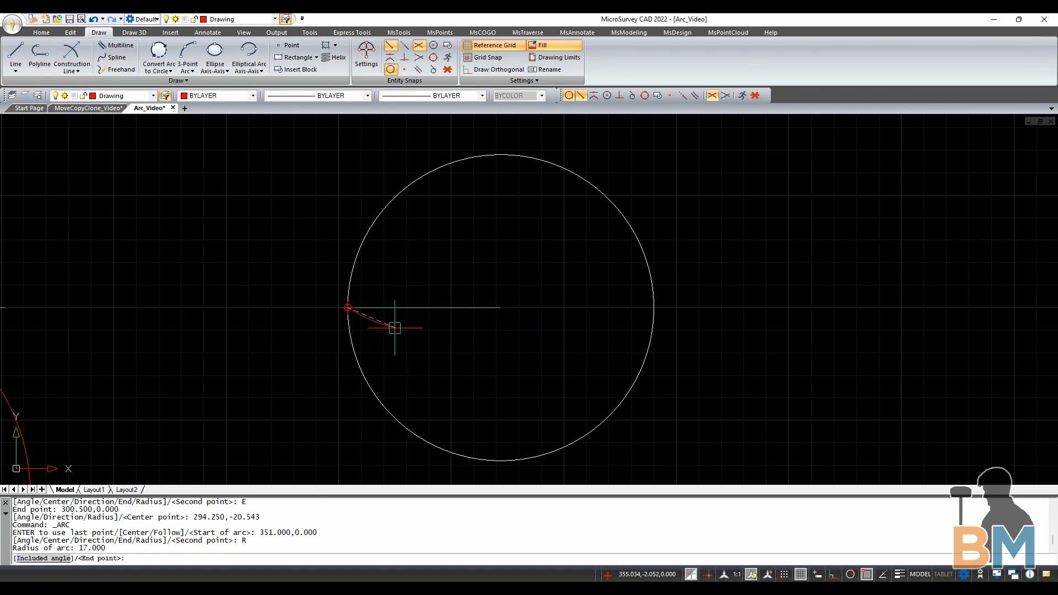
pyautogui.scroll(-3, 737, 388)
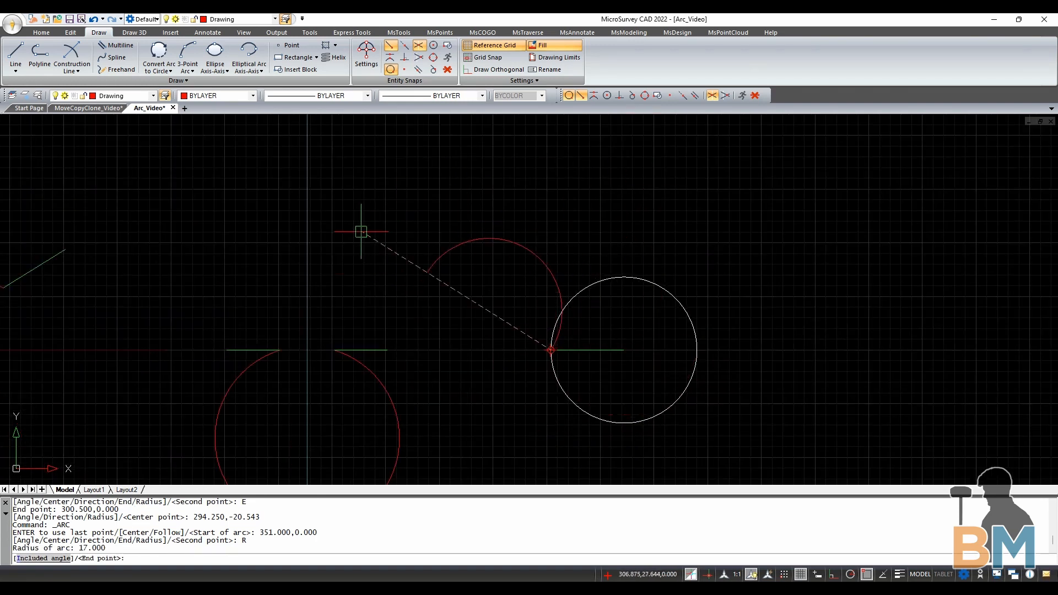
pyautogui.scroll(2, 655, 416)
pyautogui.click(569, 95)
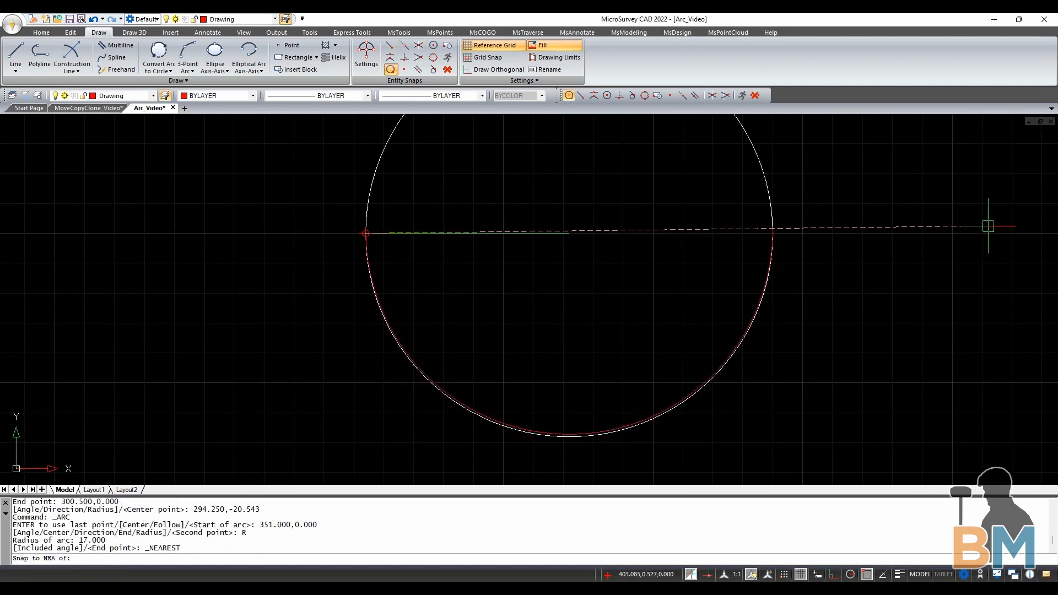
pyautogui.scroll(-4, 910, 307)
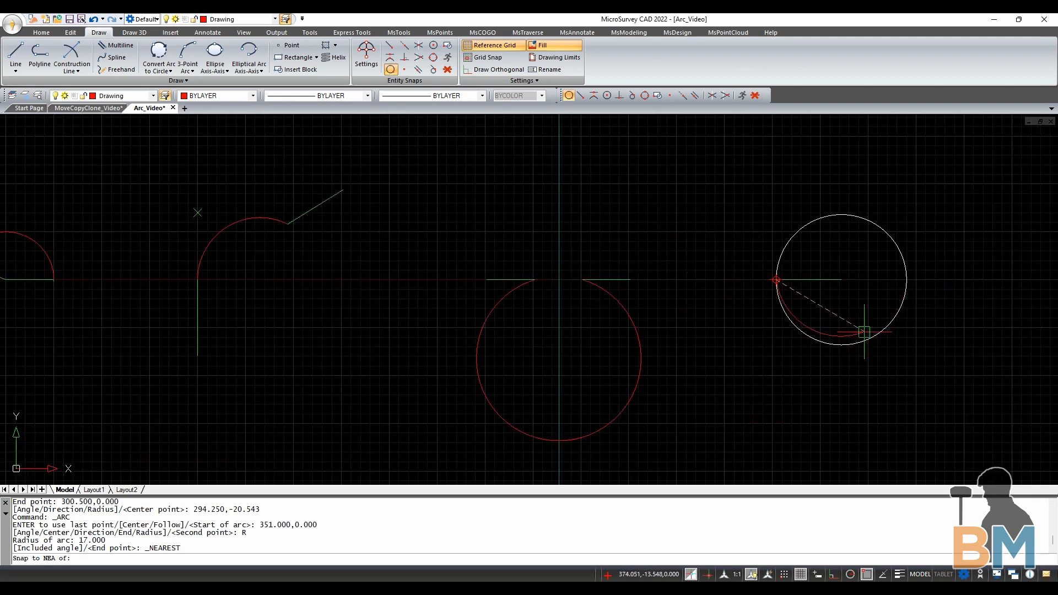
pyautogui.click(888, 280)
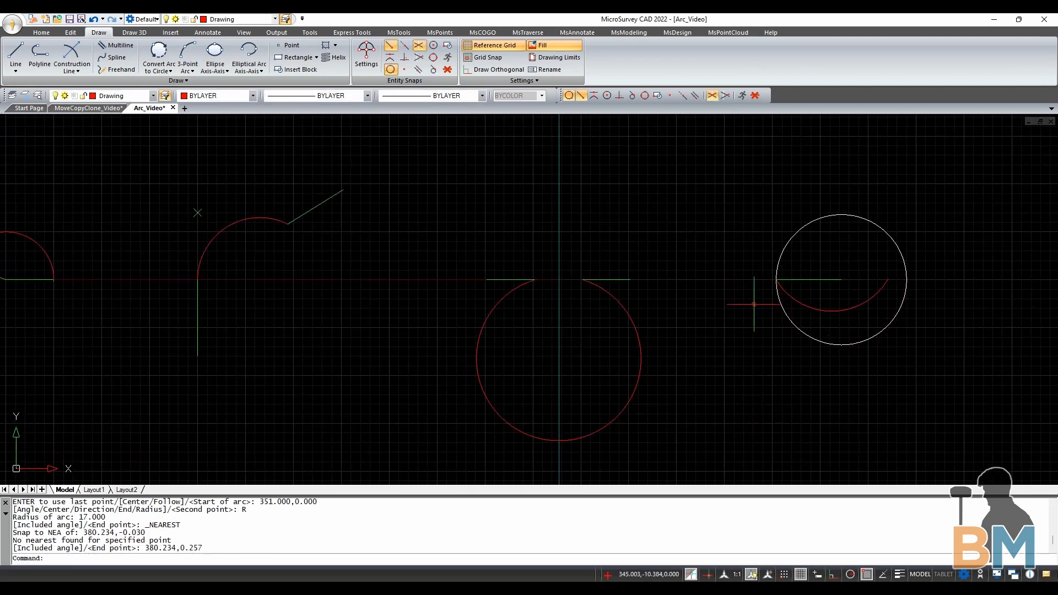